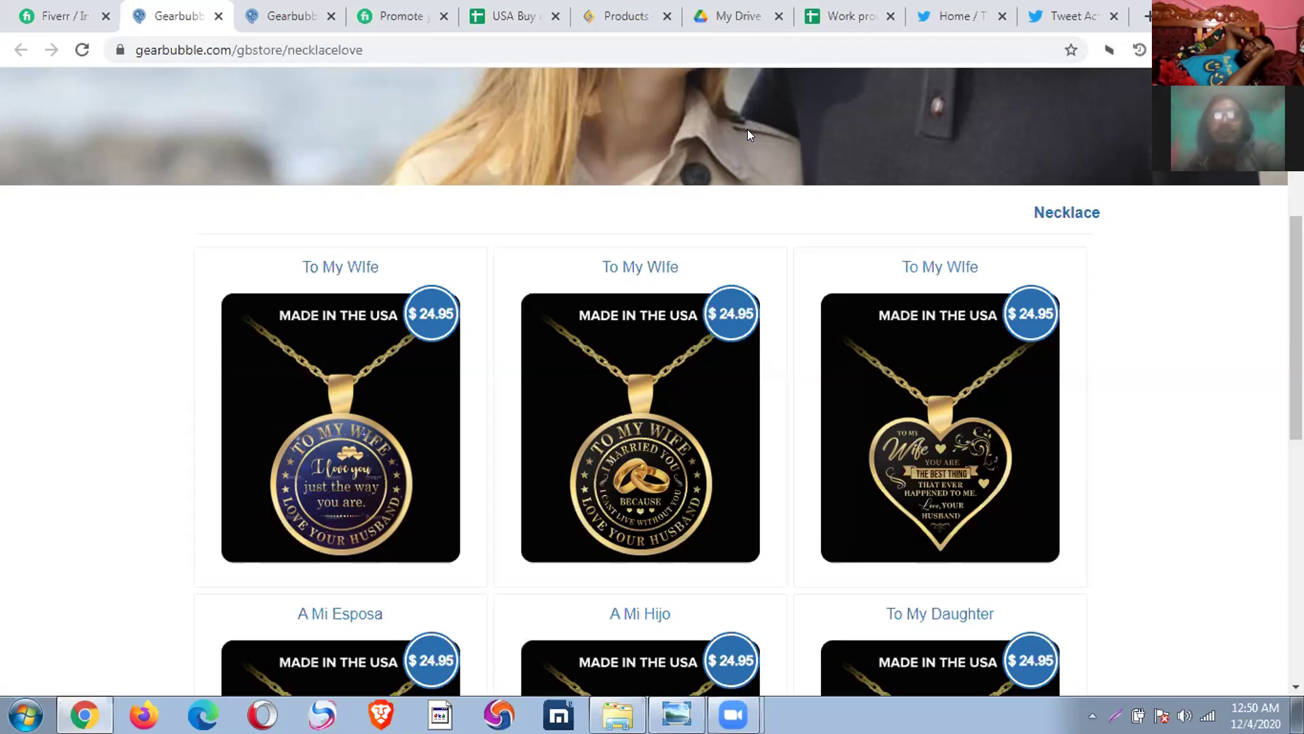
Open the "Work proof sheet for Goldenage" spreadsheet and examine its header row and columns from Promotion Group Name to Ads Live Link
{"action": "left_click", "coordinate": [857, 4]}
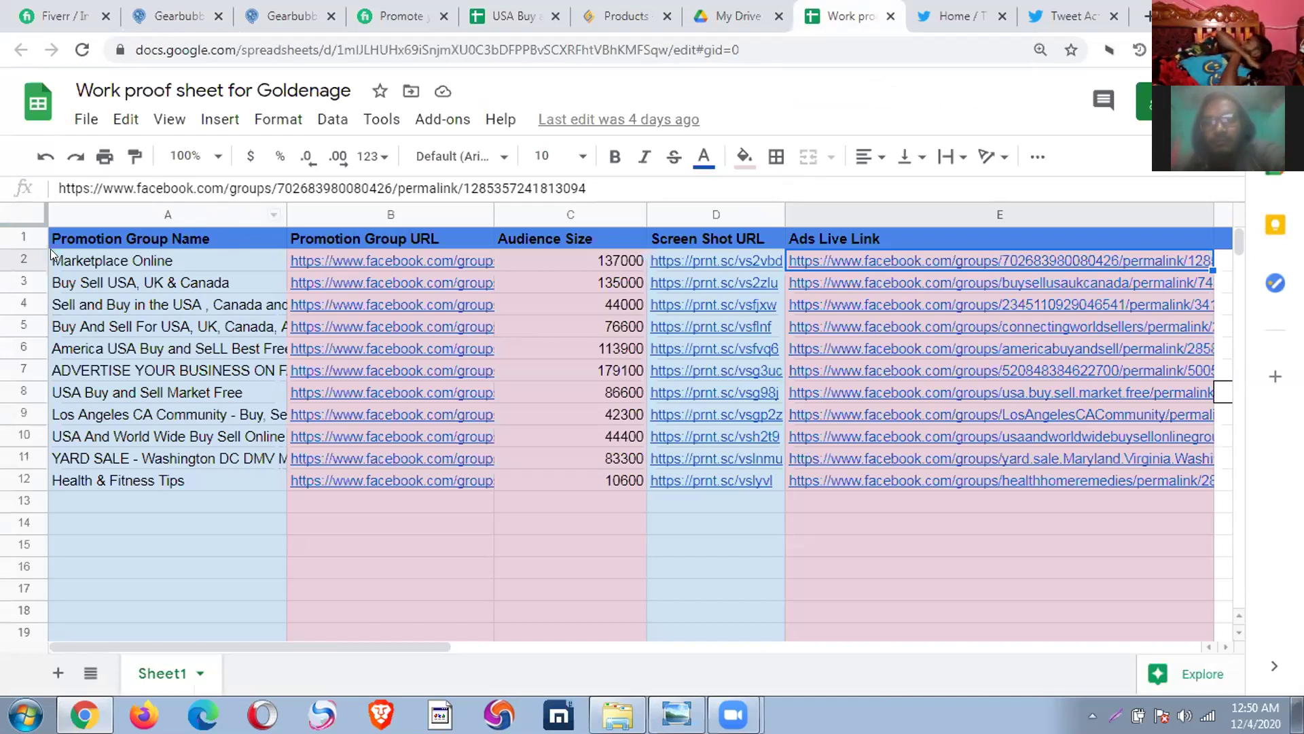
{"action": "left_click", "coordinate": [200, 215]}
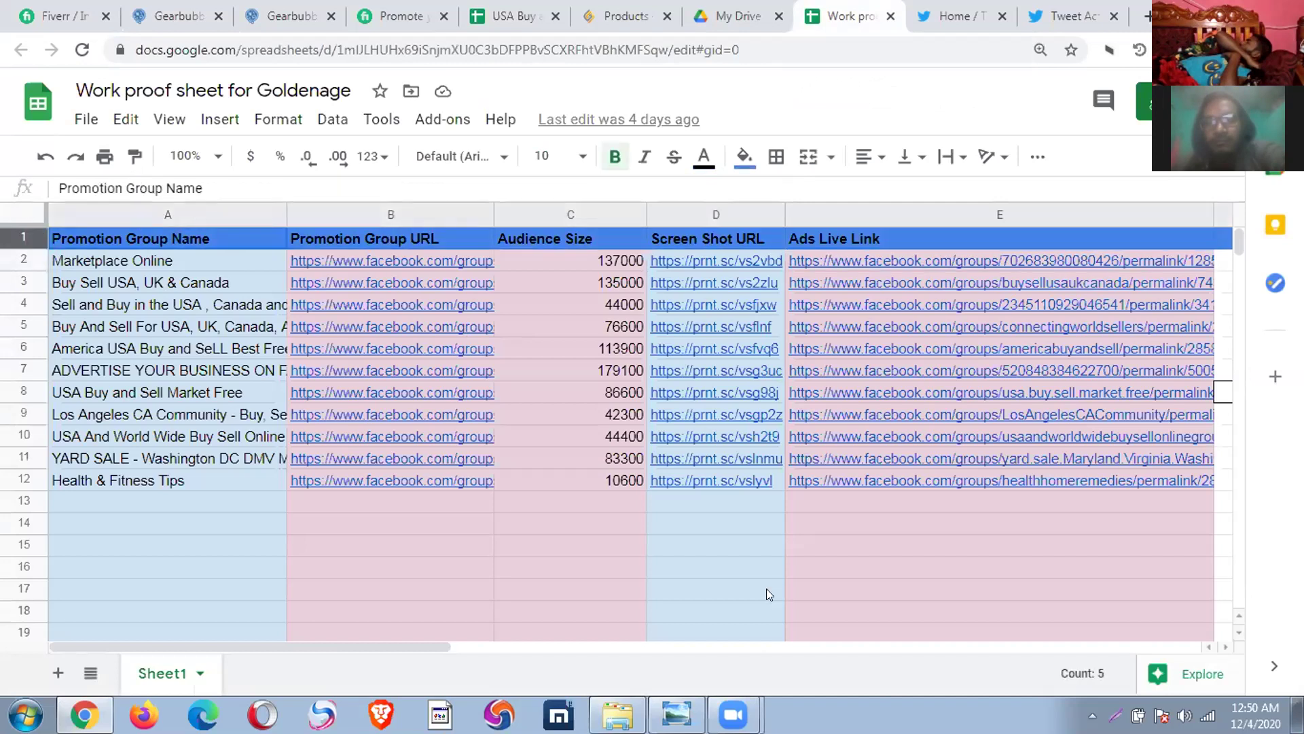
{"action": "left_click_drag", "start_coordinate": [346, 642], "coordinate": [528, 621]}
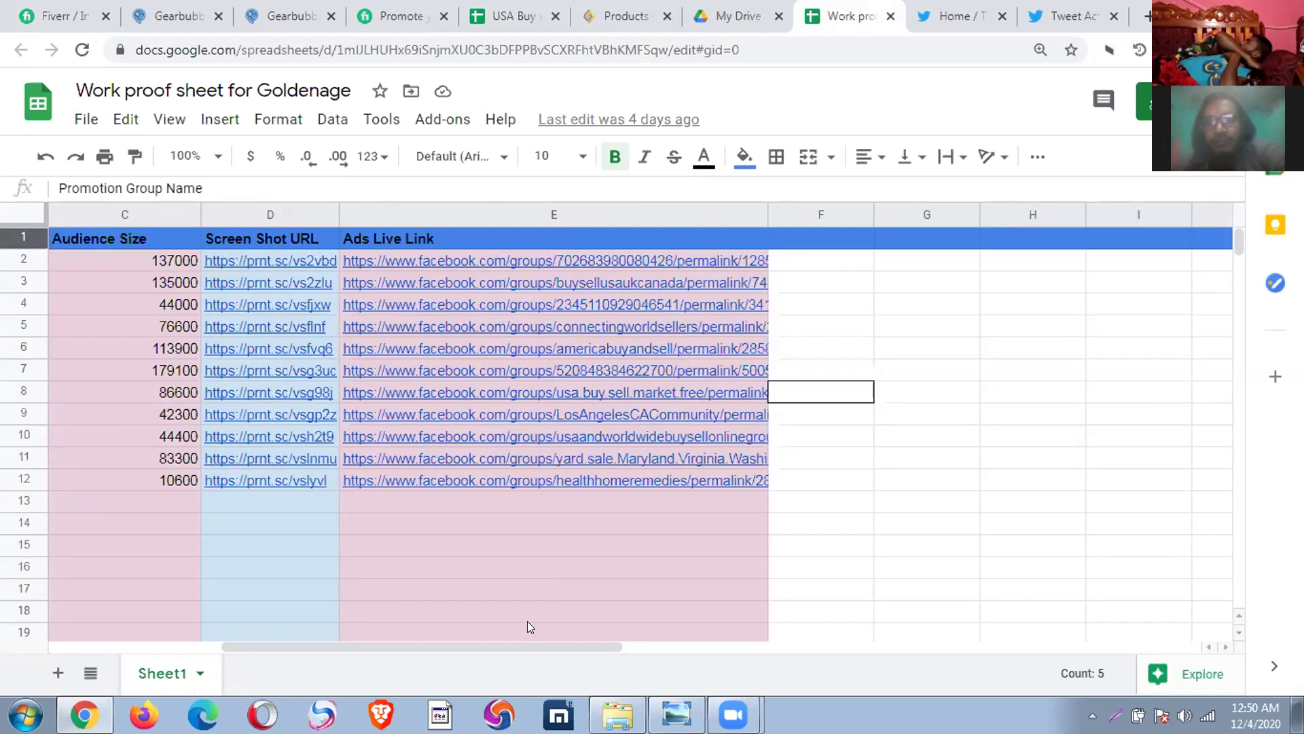
{"action": "double_click", "coordinate": [842, 269]}
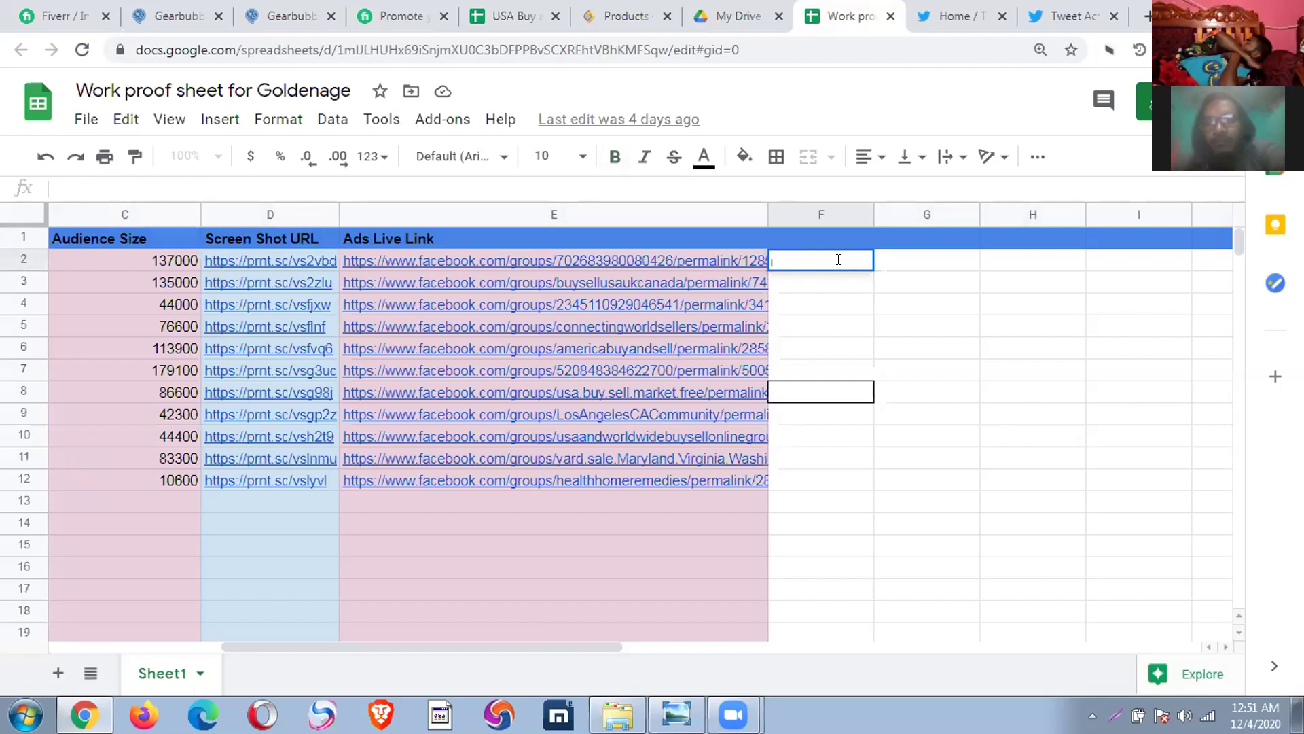
{"action": "key", "text": "Up"}
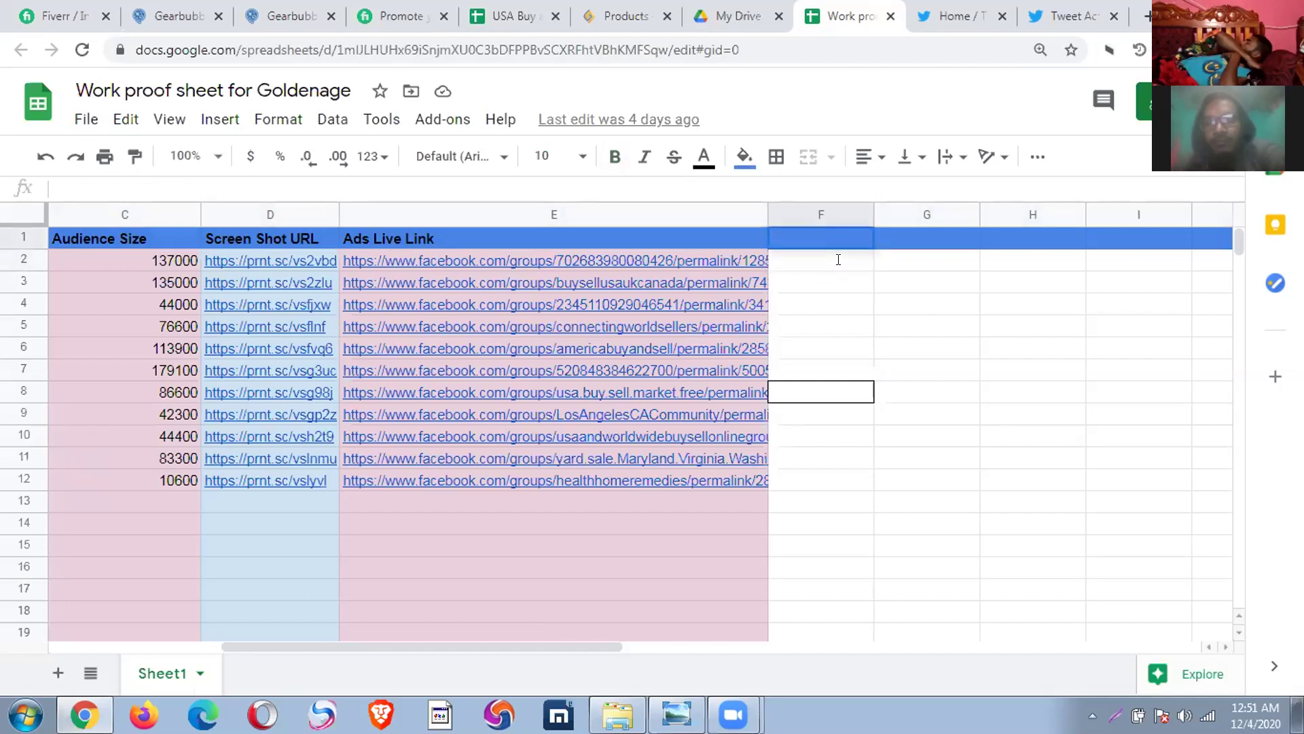
{"action": "key", "text": "Return"}
{"action": "left_click", "coordinate": [11, 234]}
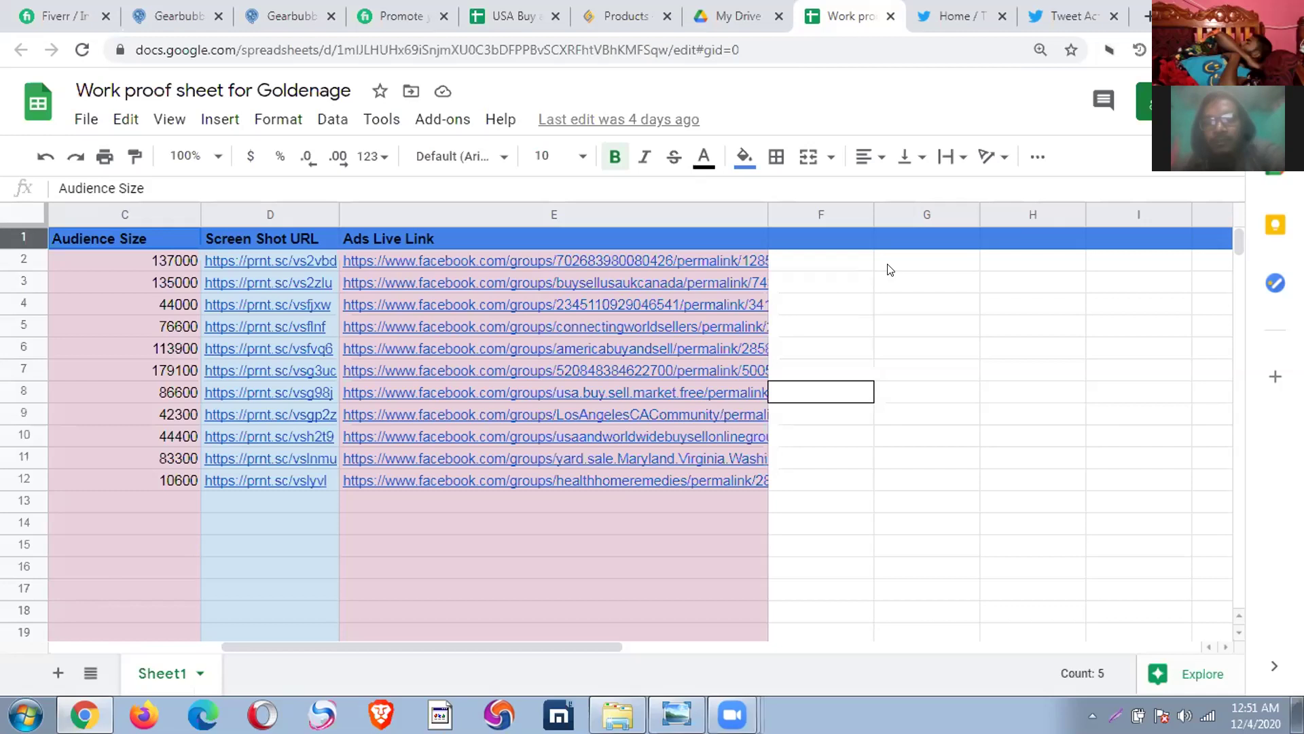
{"action": "mouse_move", "coordinate": [725, 402]}
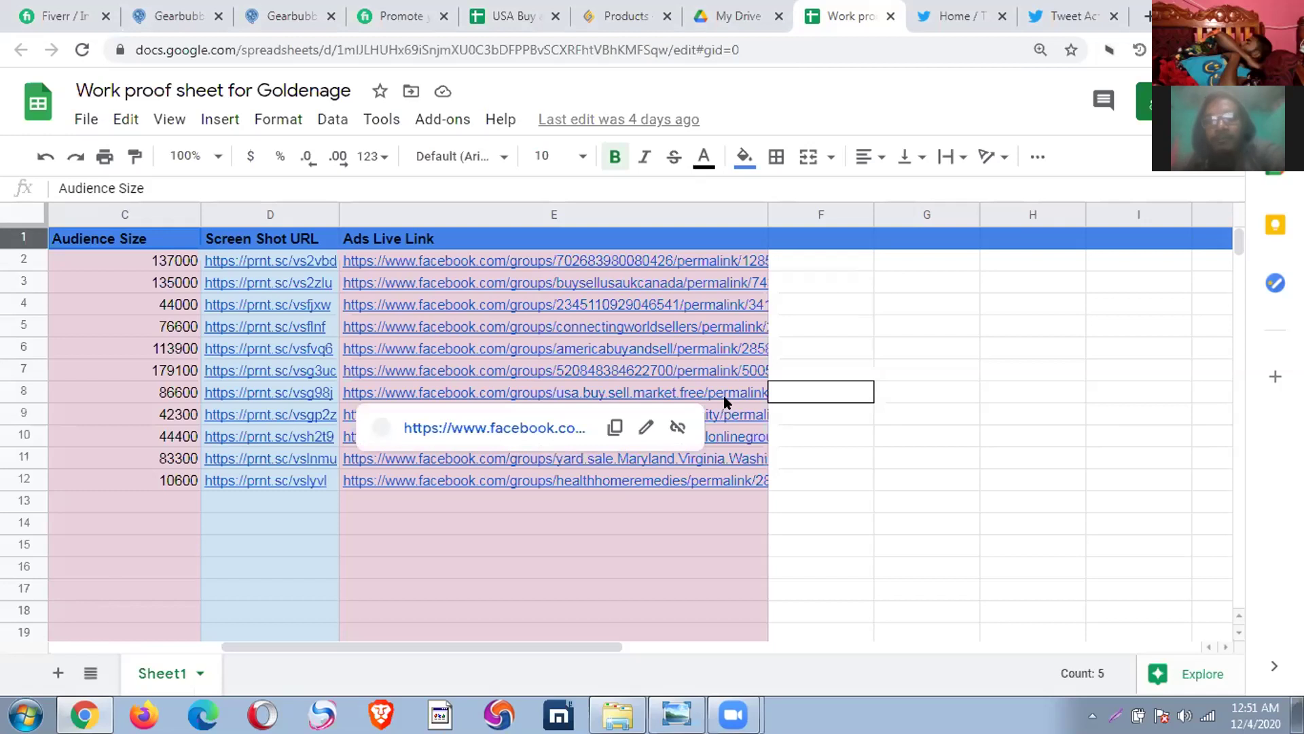
{"action": "left_click_drag", "start_coordinate": [445, 647], "coordinate": [218, 646]}
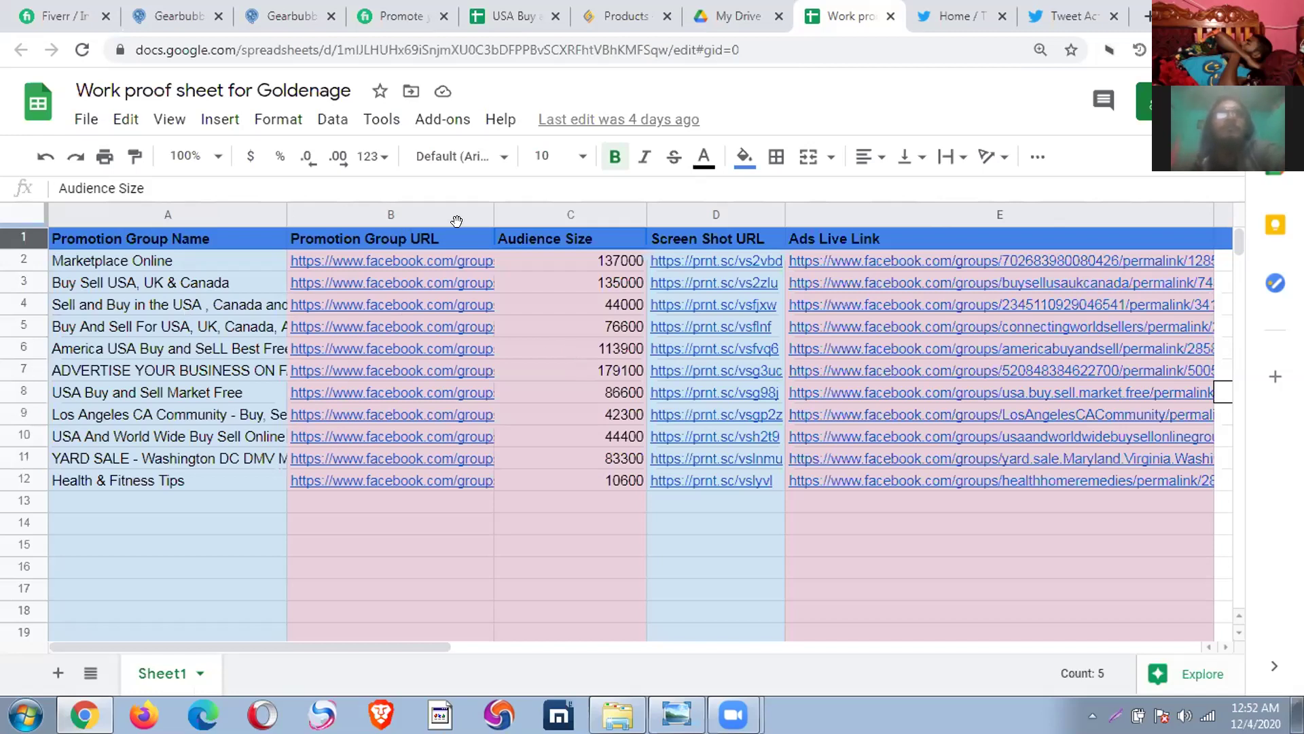
{"action": "left_click", "coordinate": [1015, 206]}
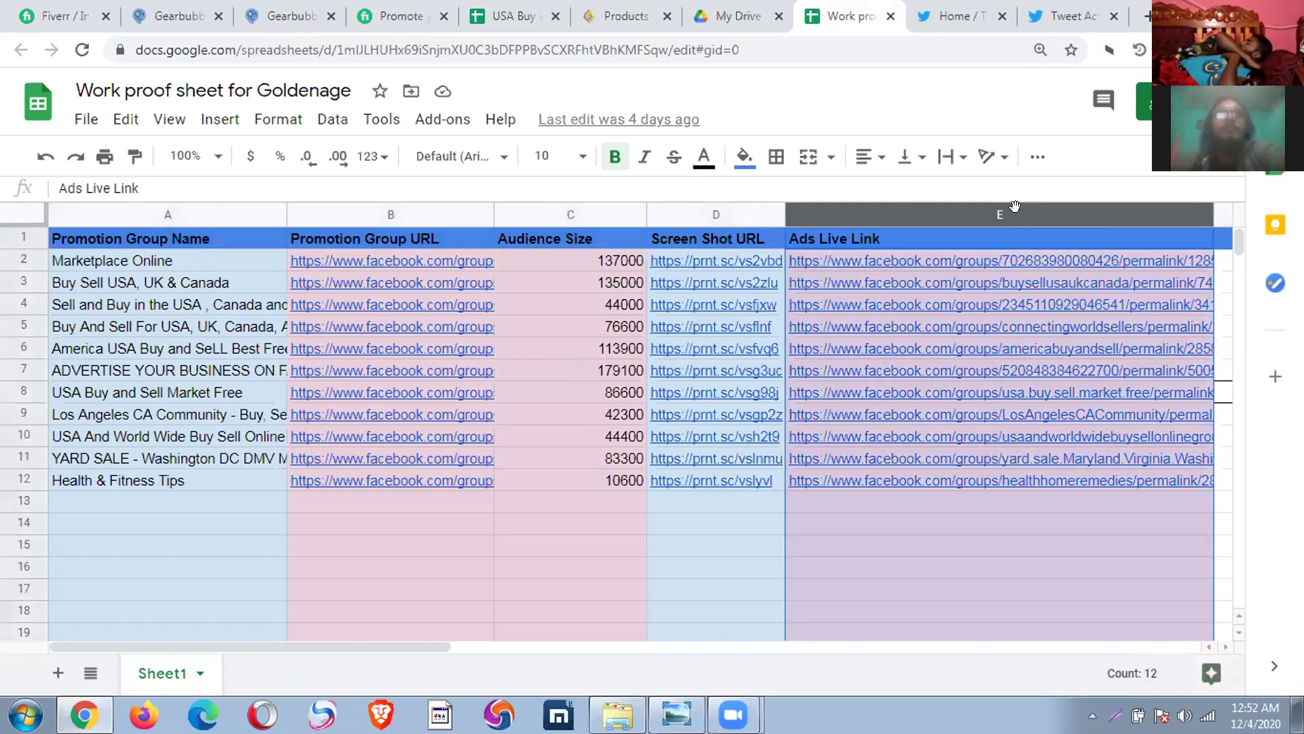
{"action": "left_click_drag", "start_coordinate": [314, 644], "coordinate": [504, 647]}
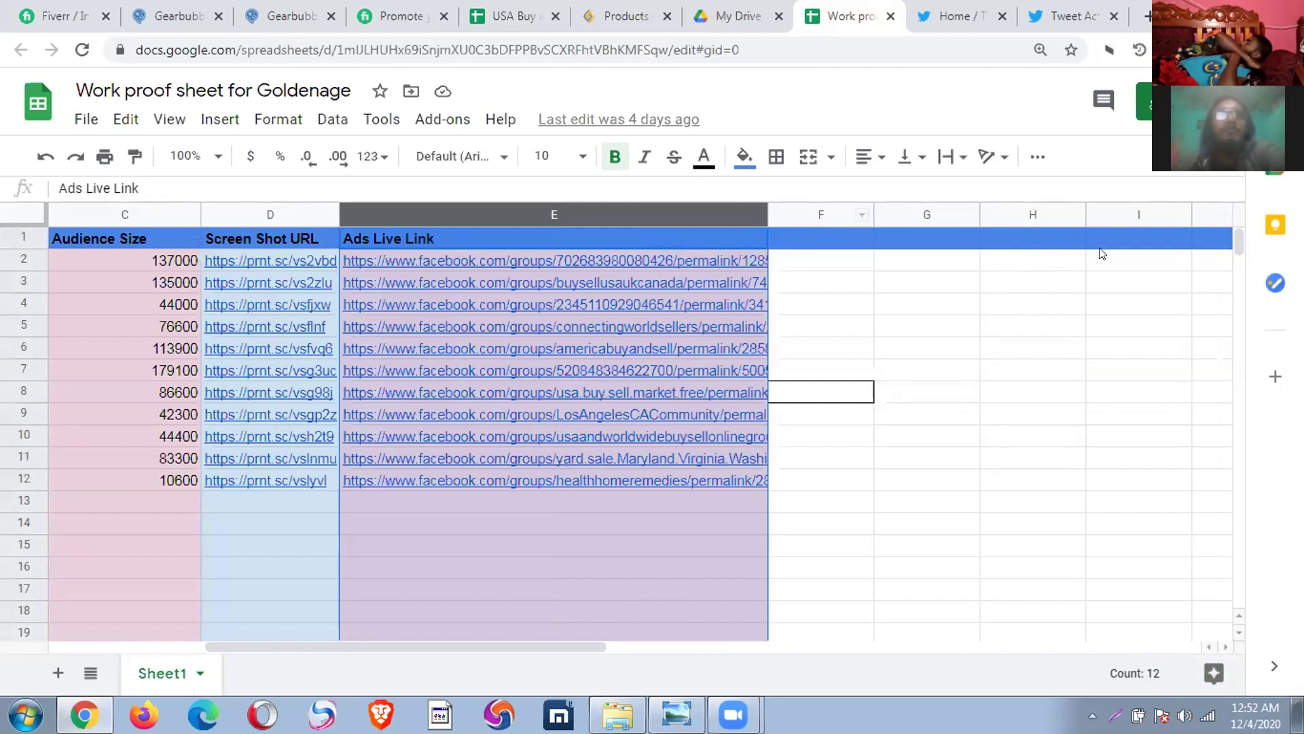
{"action": "left_click_drag", "start_coordinate": [826, 212], "coordinate": [1046, 365]}
{"action": "left_click_drag", "start_coordinate": [1139, 418], "coordinate": [1236, 459]}
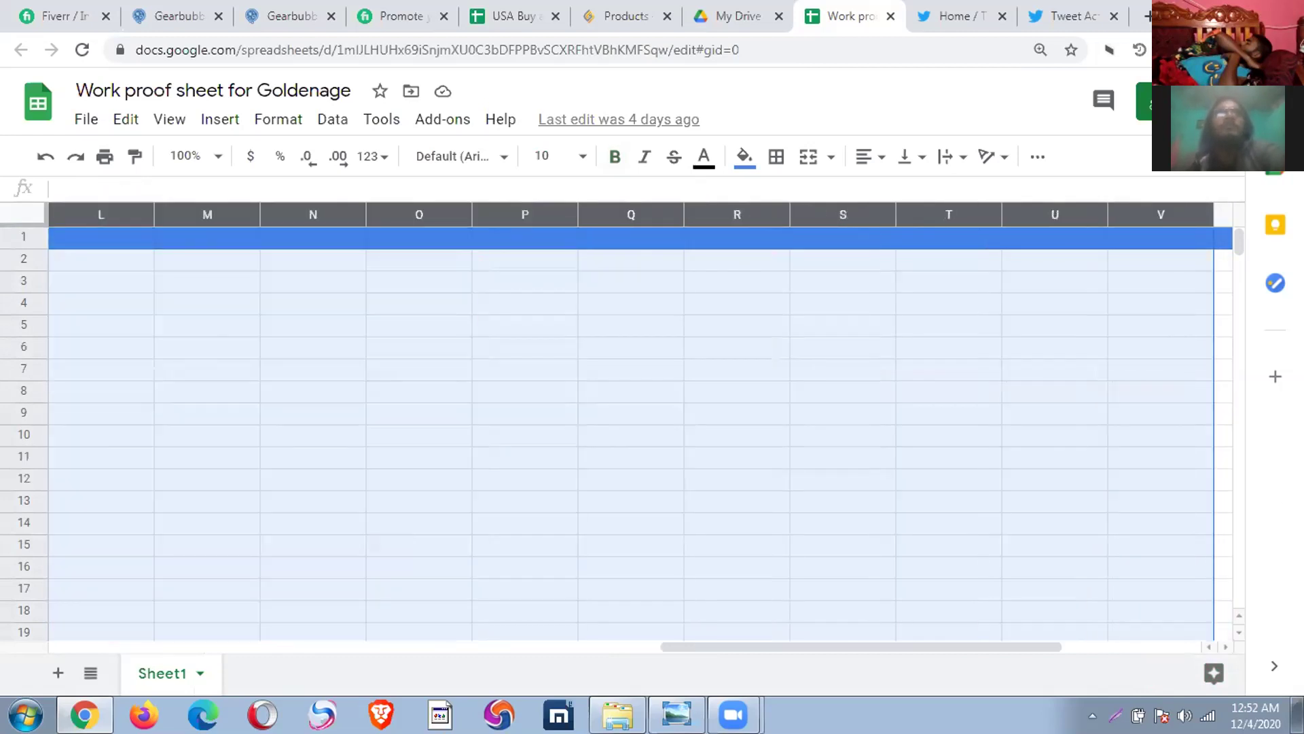
{"action": "left_click", "coordinate": [846, 473]}
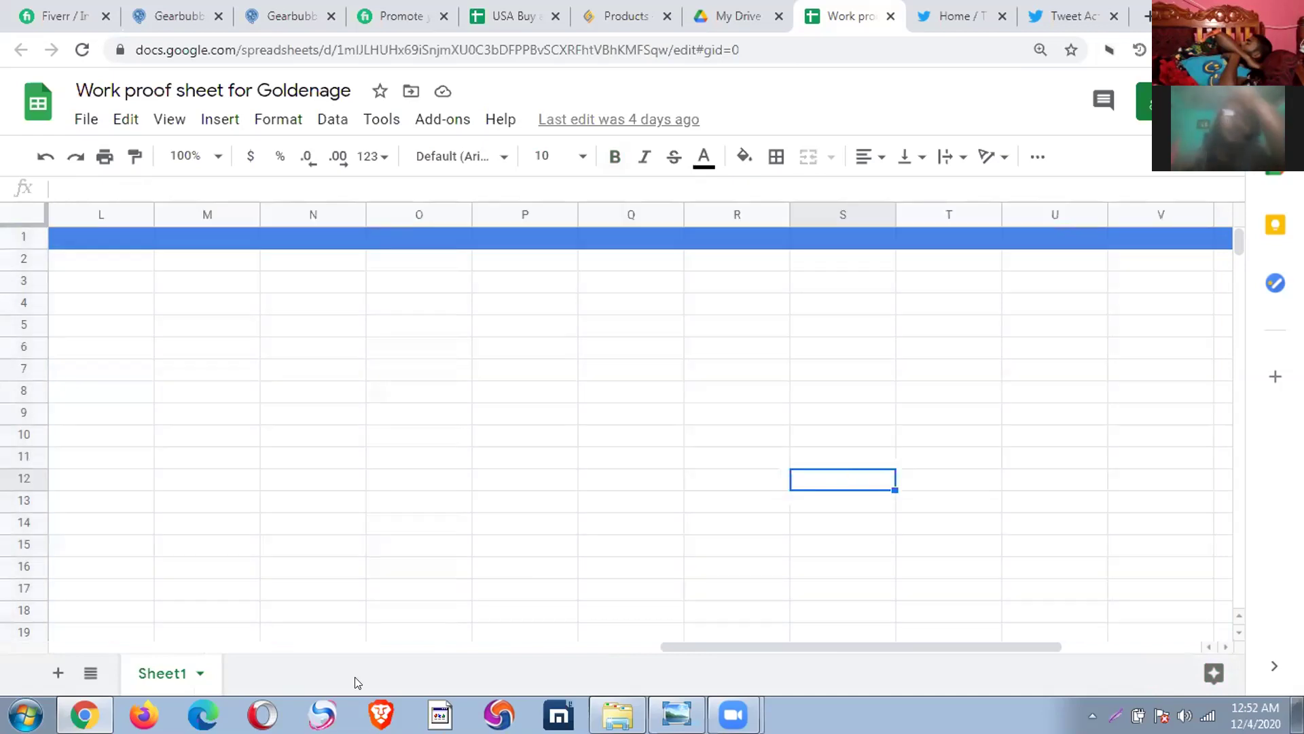
{"action": "left_click_drag", "start_coordinate": [742, 646], "coordinate": [23, 573]}
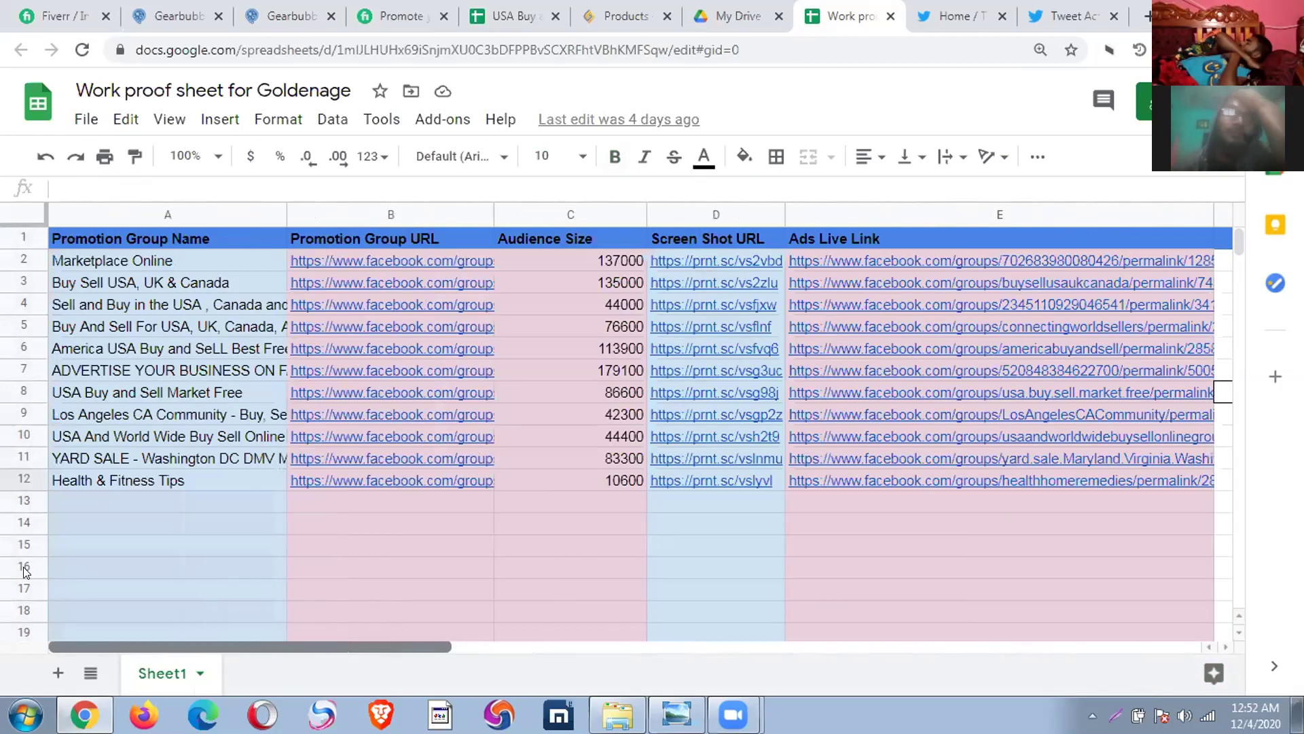
Fill the entire header row with white
{"action": "left_click", "coordinate": [12, 231]}
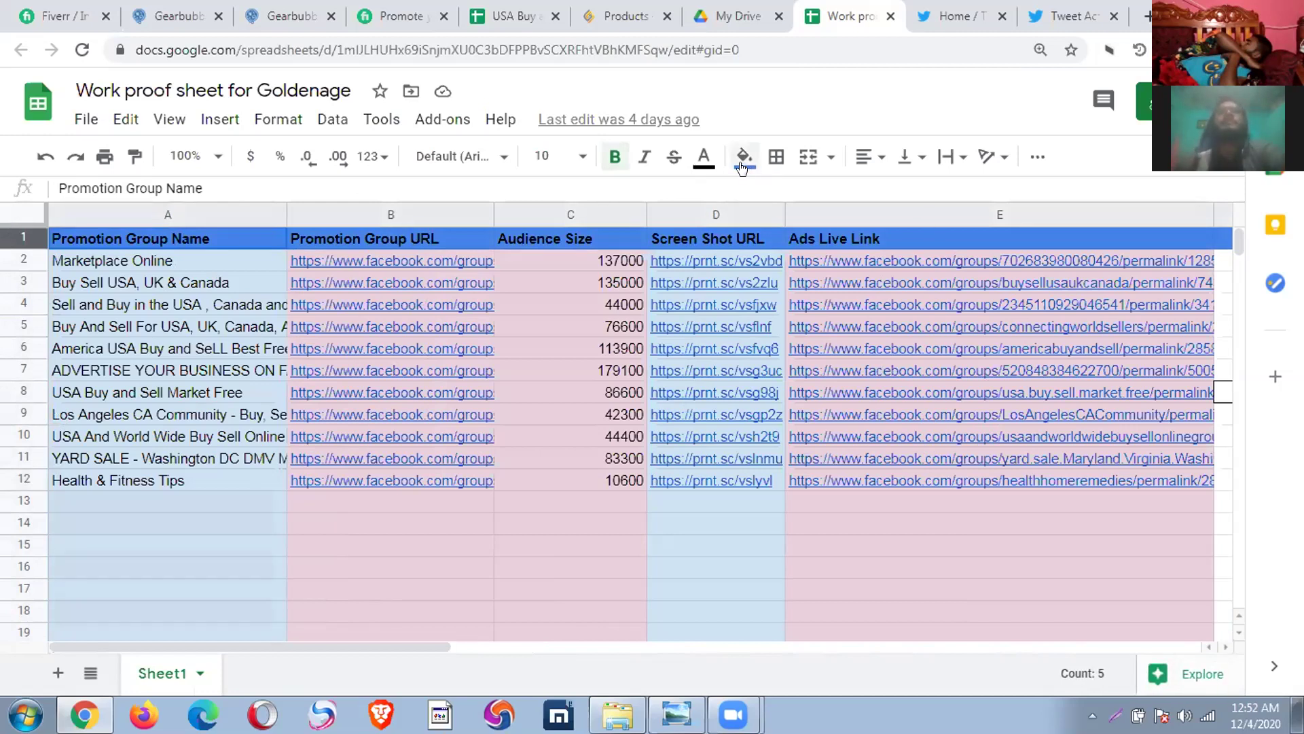
{"action": "left_click", "coordinate": [744, 157]}
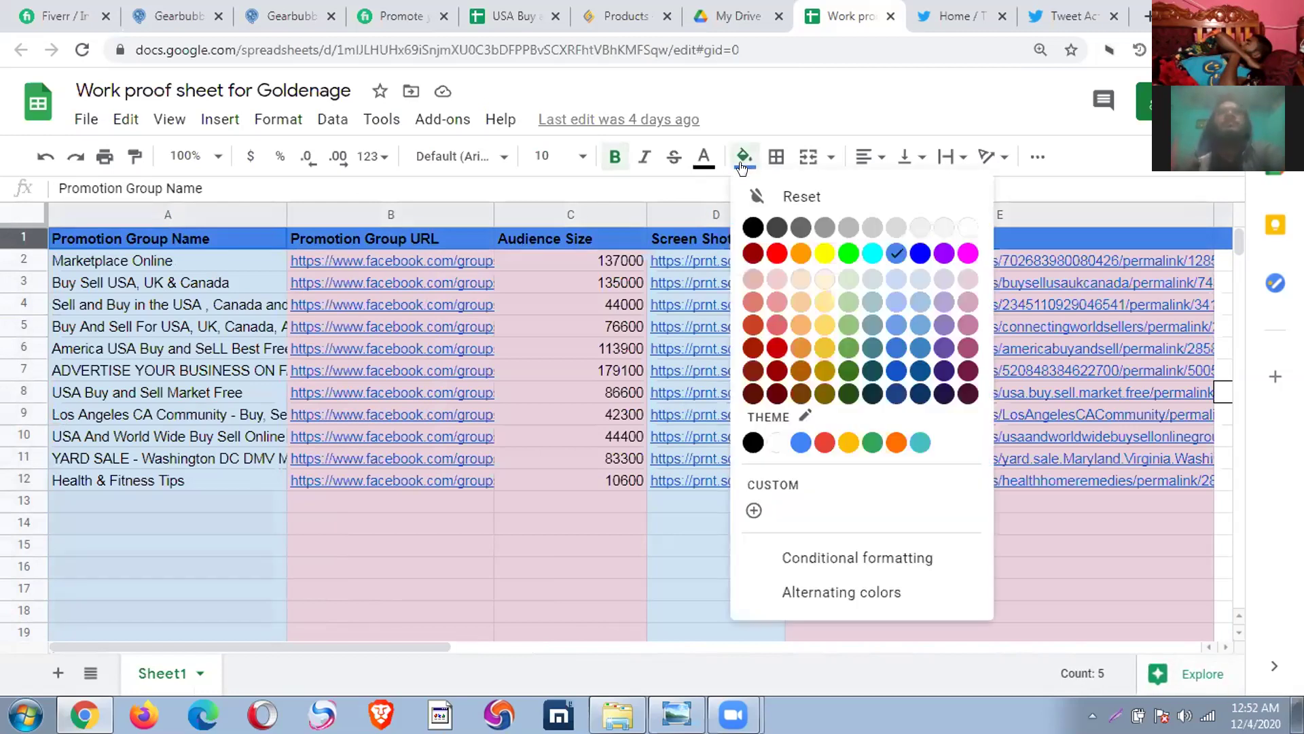
{"action": "left_click", "coordinate": [968, 228]}
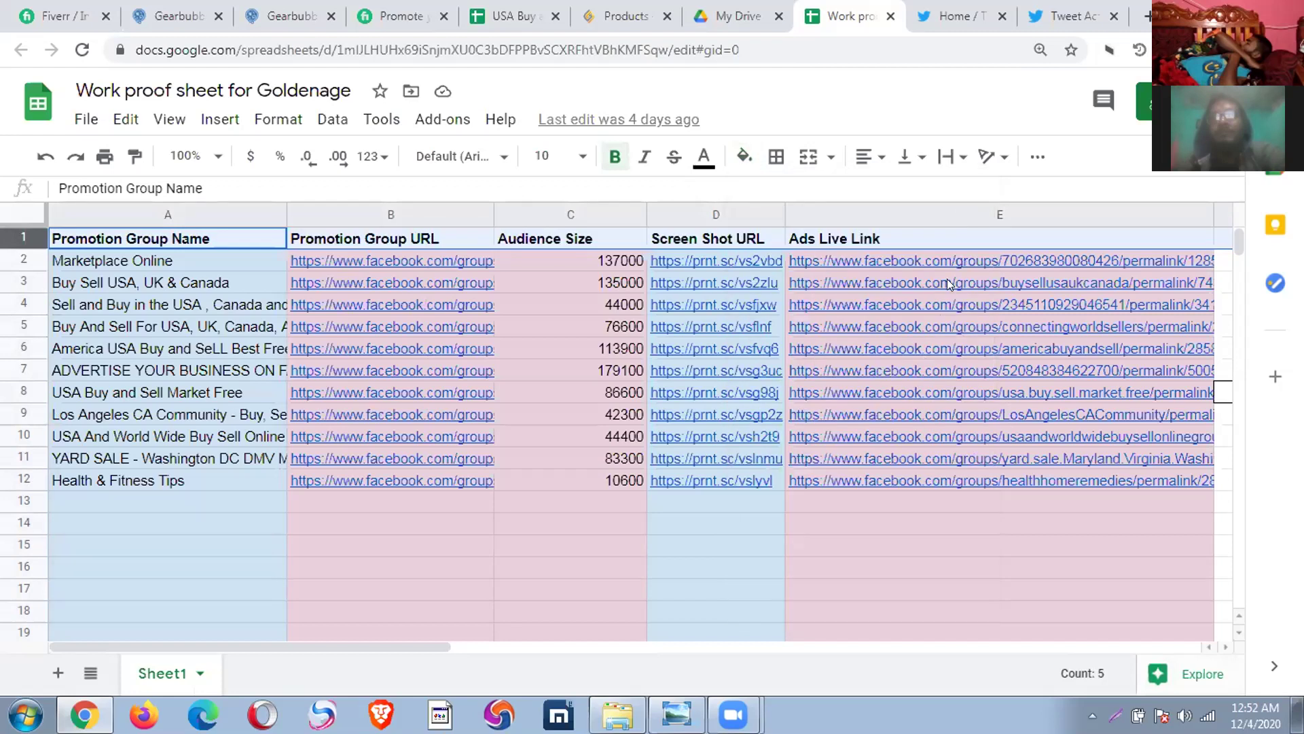
Fill only the header cells from Promotion Group Name to Ads Live Link with a darker blue
{"action": "left_click", "coordinate": [972, 234]}
{"action": "left_click_drag", "start_coordinate": [672, 237], "coordinate": [178, 234]}
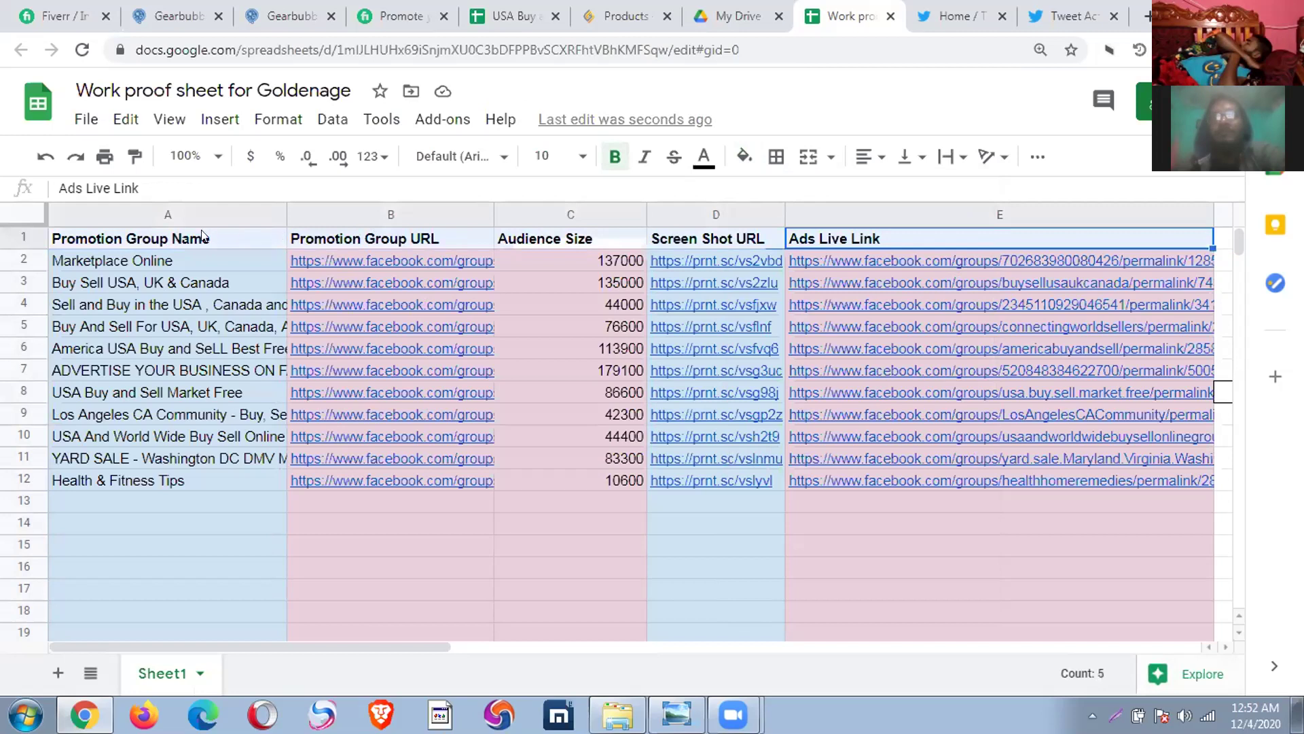
{"action": "left_click", "coordinate": [744, 157]}
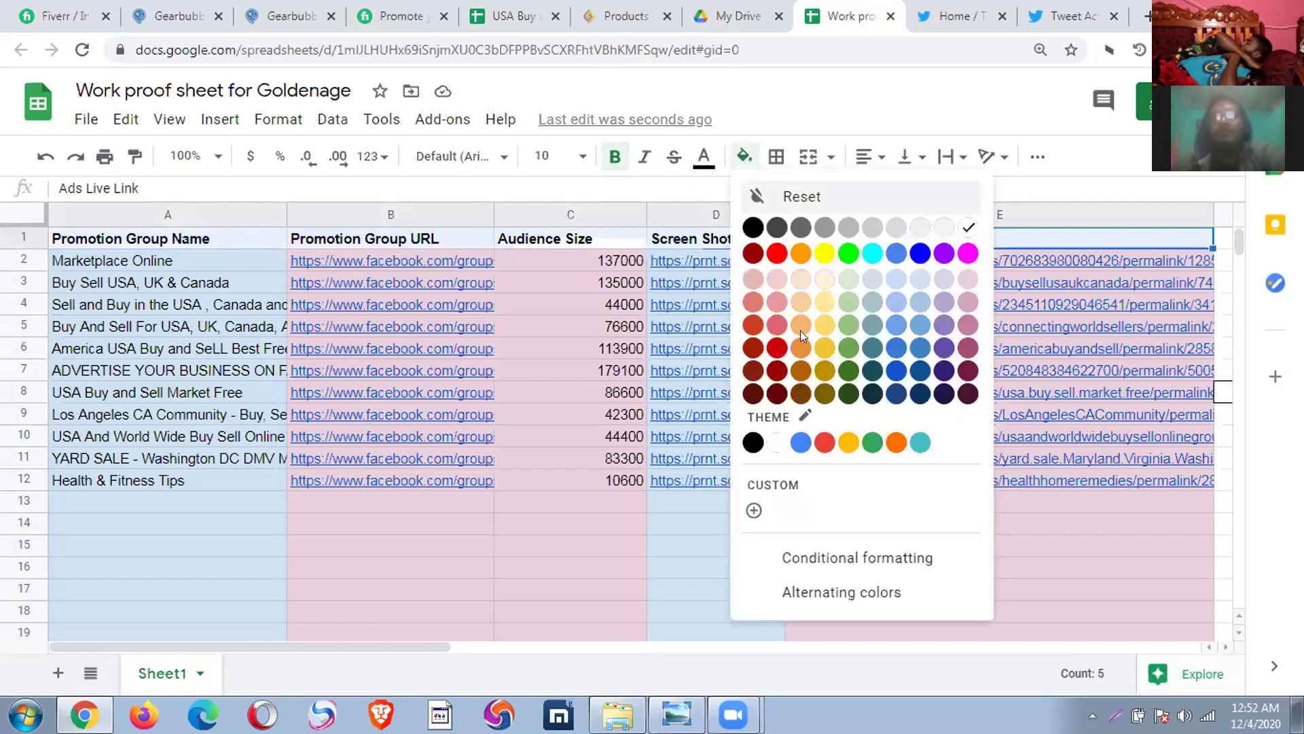
{"action": "left_click", "coordinate": [890, 341]}
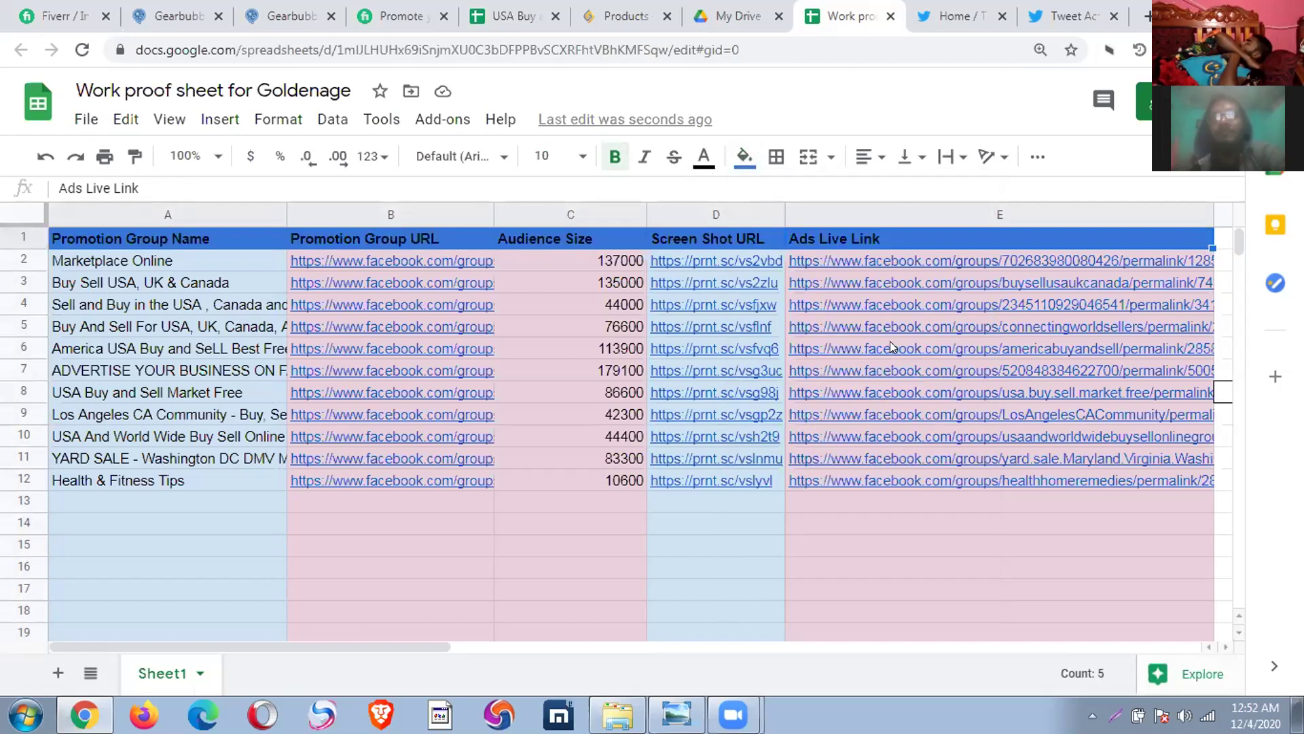
Examine how far the column colours extend below the filled data rows
{"action": "left_click", "coordinate": [909, 211]}
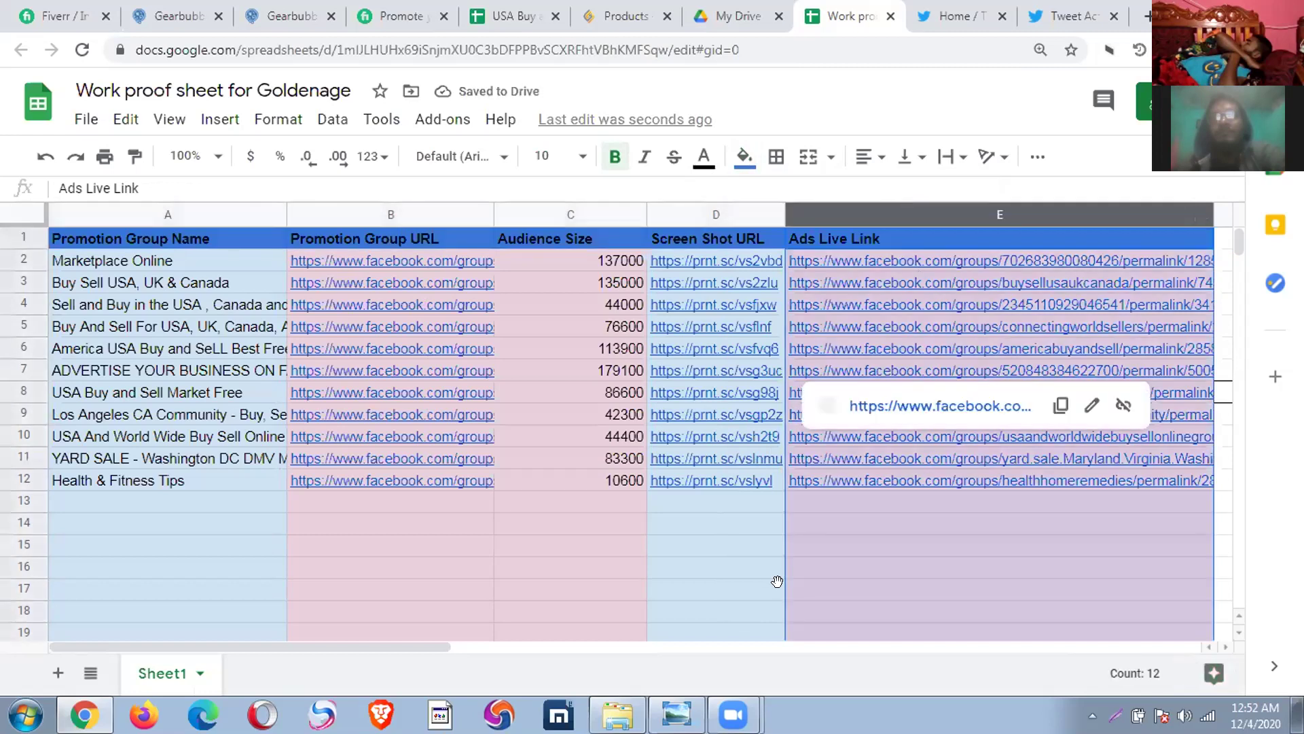
{"action": "left_click", "coordinate": [799, 636]}
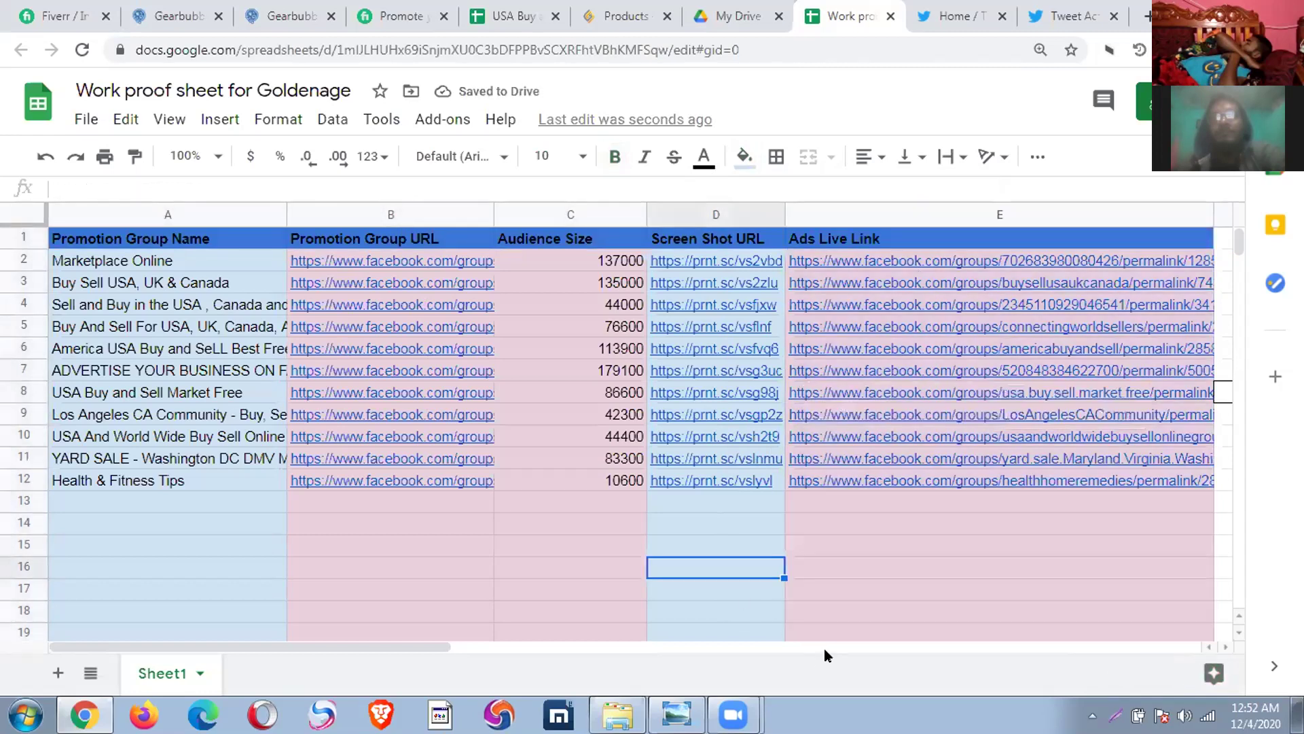
{"action": "left_click", "coordinate": [845, 601]}
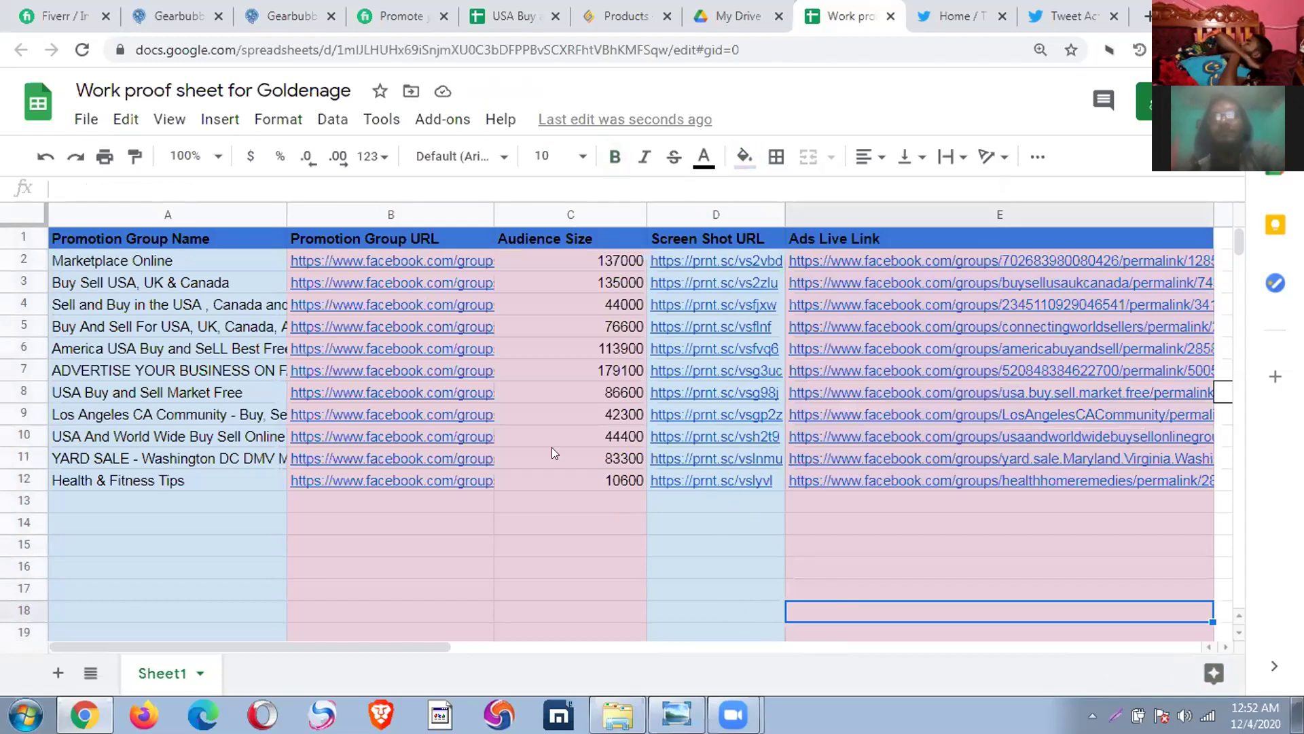
{"action": "scroll", "coordinate": [632, 569], "scroll_direction": "down", "scroll_amount": 9}
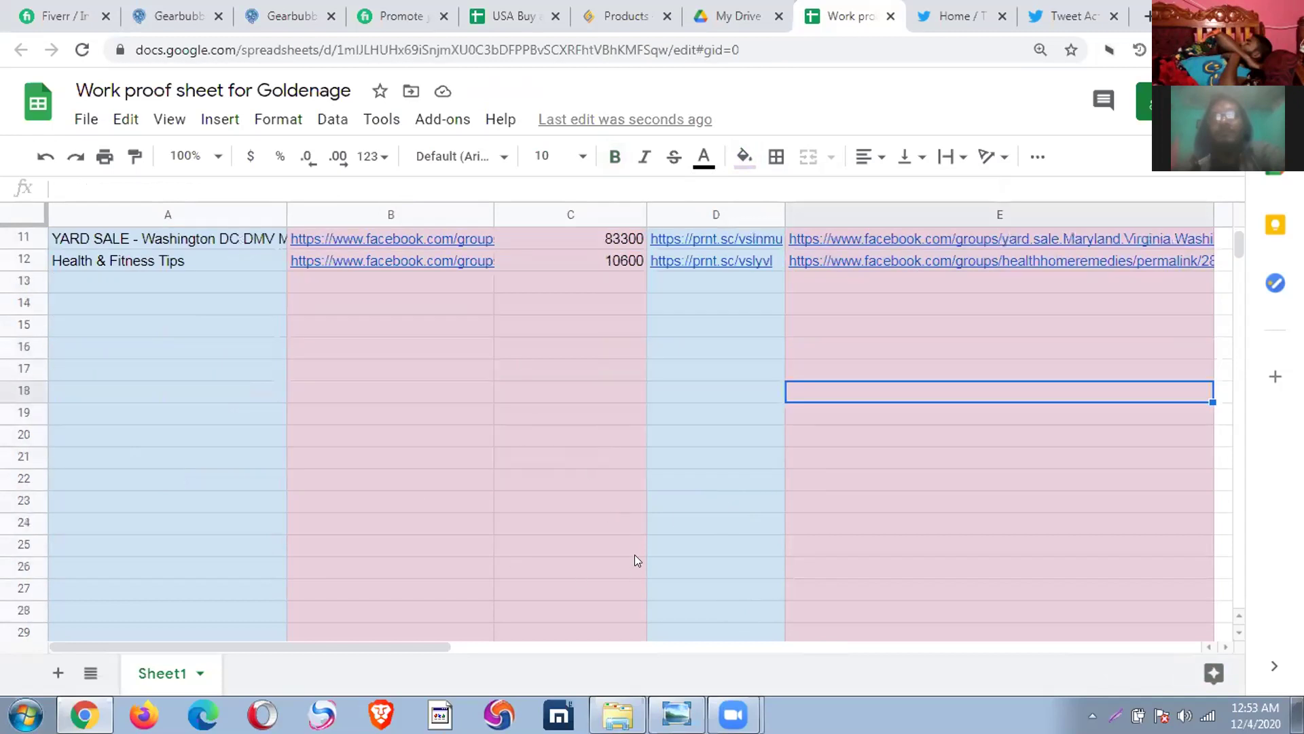
{"action": "left_click", "coordinate": [314, 311]}
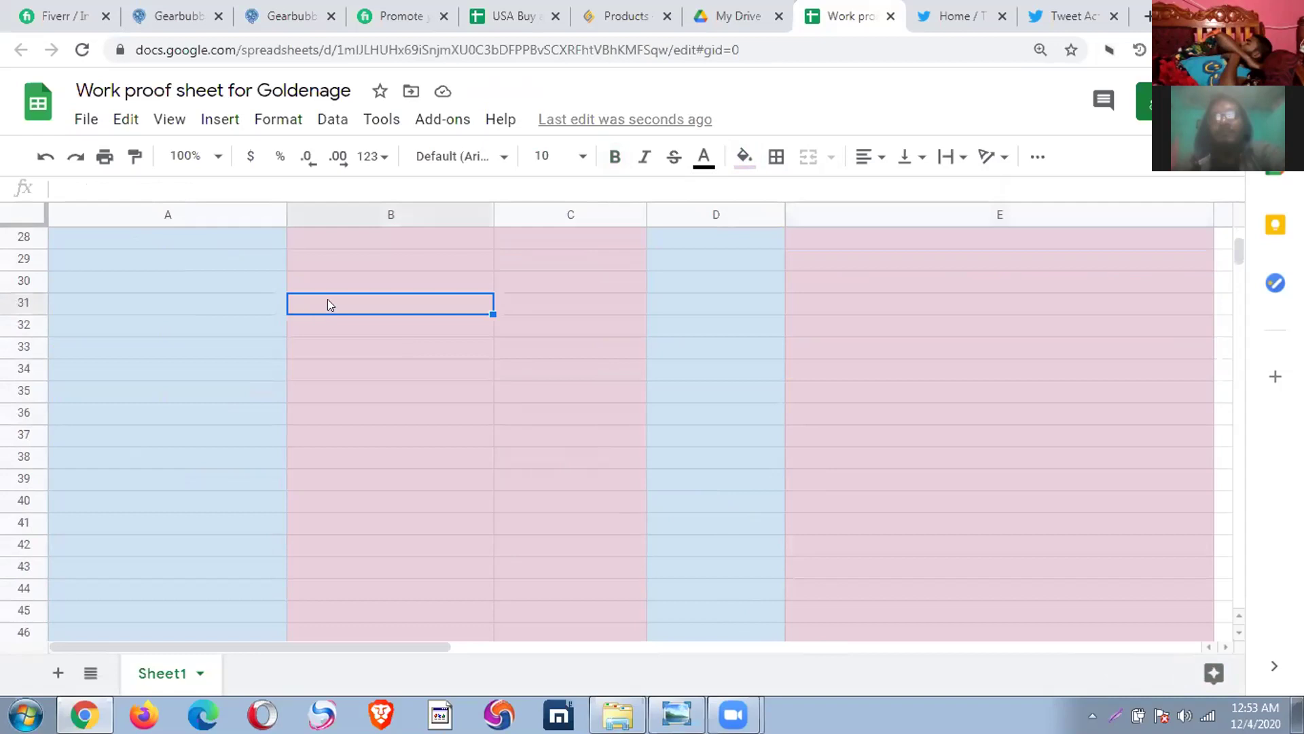
{"action": "mouse_move", "coordinate": [329, 299]}
{"action": "left_mouse_down"}
{"action": "mouse_move", "coordinate": [460, 401]}
{"action": "mouse_move", "coordinate": [1002, 568]}
{"action": "left_mouse_up"}
{"action": "left_click", "coordinate": [724, 377]}
{"action": "scroll", "coordinate": [937, 388], "scroll_direction": "up", "scroll_amount": 9}
Fill the cells from row 101 downward, across columns A to J, with white
{"action": "mouse_move", "coordinate": [939, 388]}
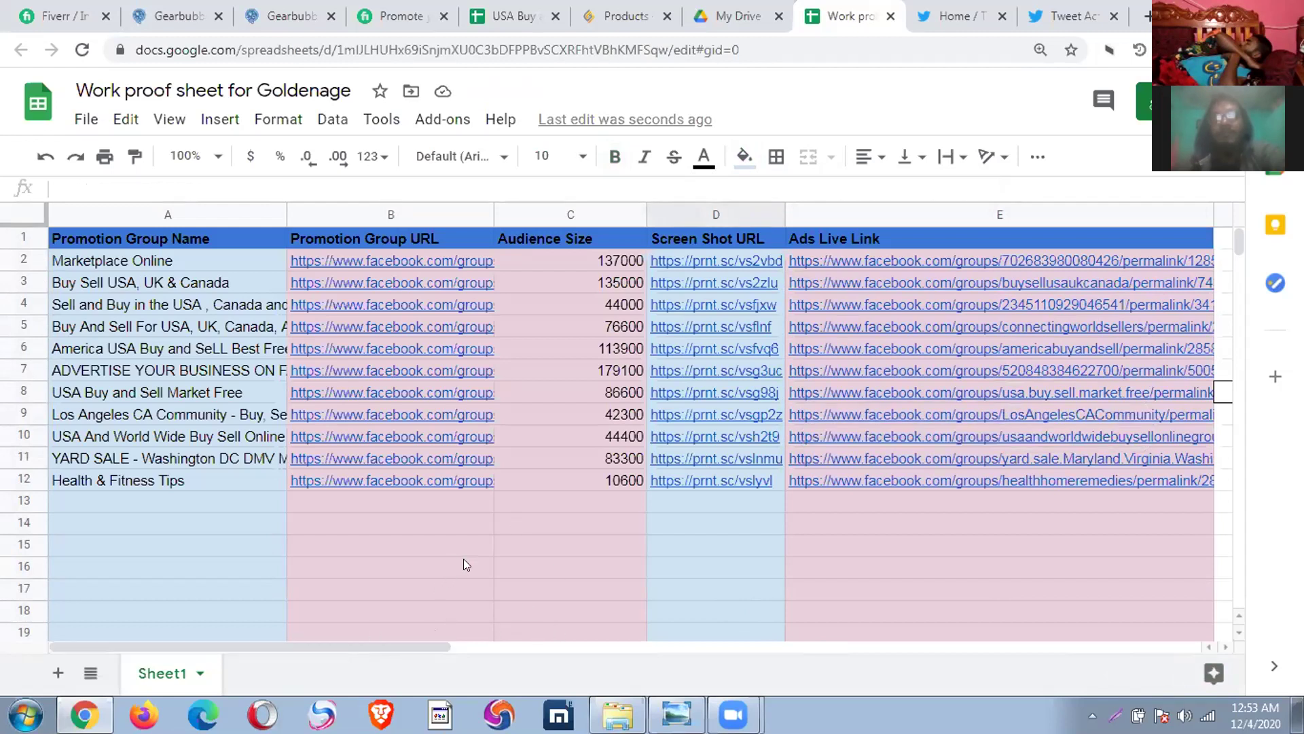
{"action": "scroll", "coordinate": [464, 566], "scroll_direction": "down", "scroll_amount": 7}
{"action": "key", "text": "Page_Down"}
{"action": "key", "text": "Page_Down"}
{"action": "scroll", "coordinate": [467, 559], "scroll_direction": "down", "scroll_amount": 6}
{"action": "scroll", "coordinate": [467, 559], "scroll_direction": "down", "scroll_amount": 3}
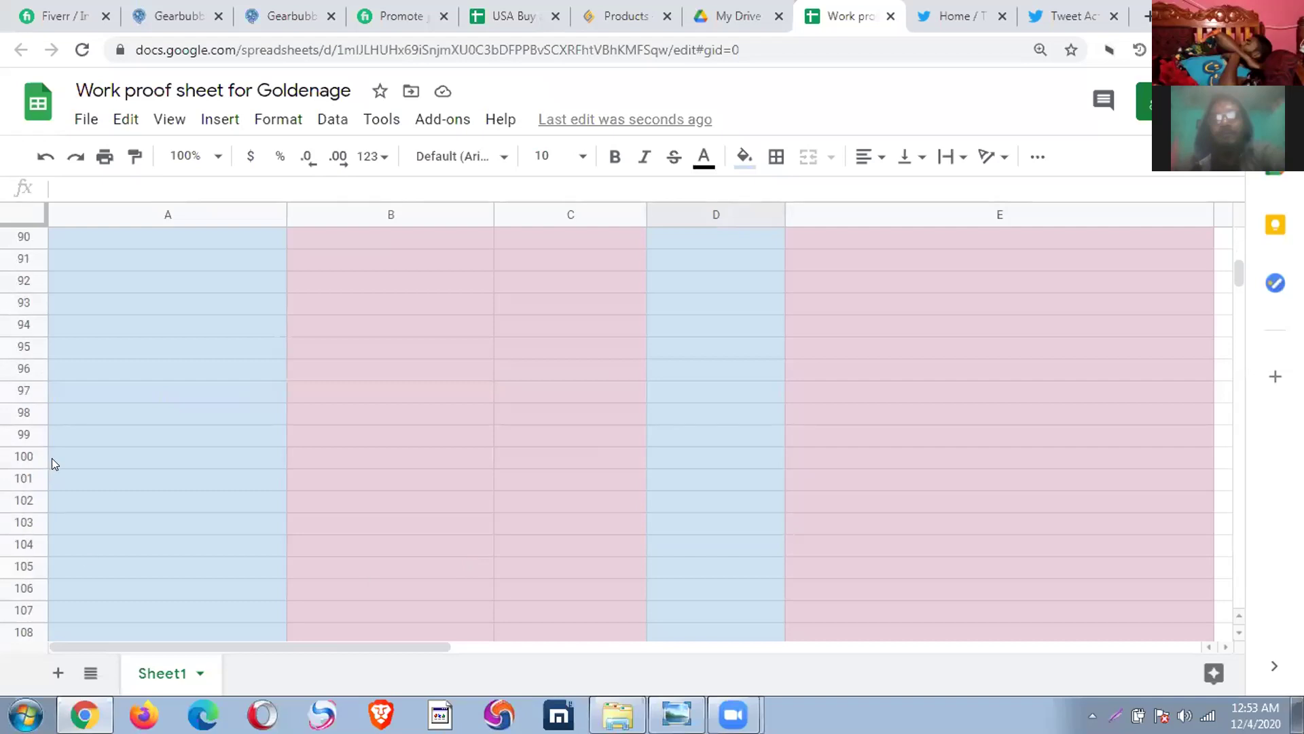
{"action": "left_click_drag", "start_coordinate": [53, 477], "coordinate": [111, 676]}
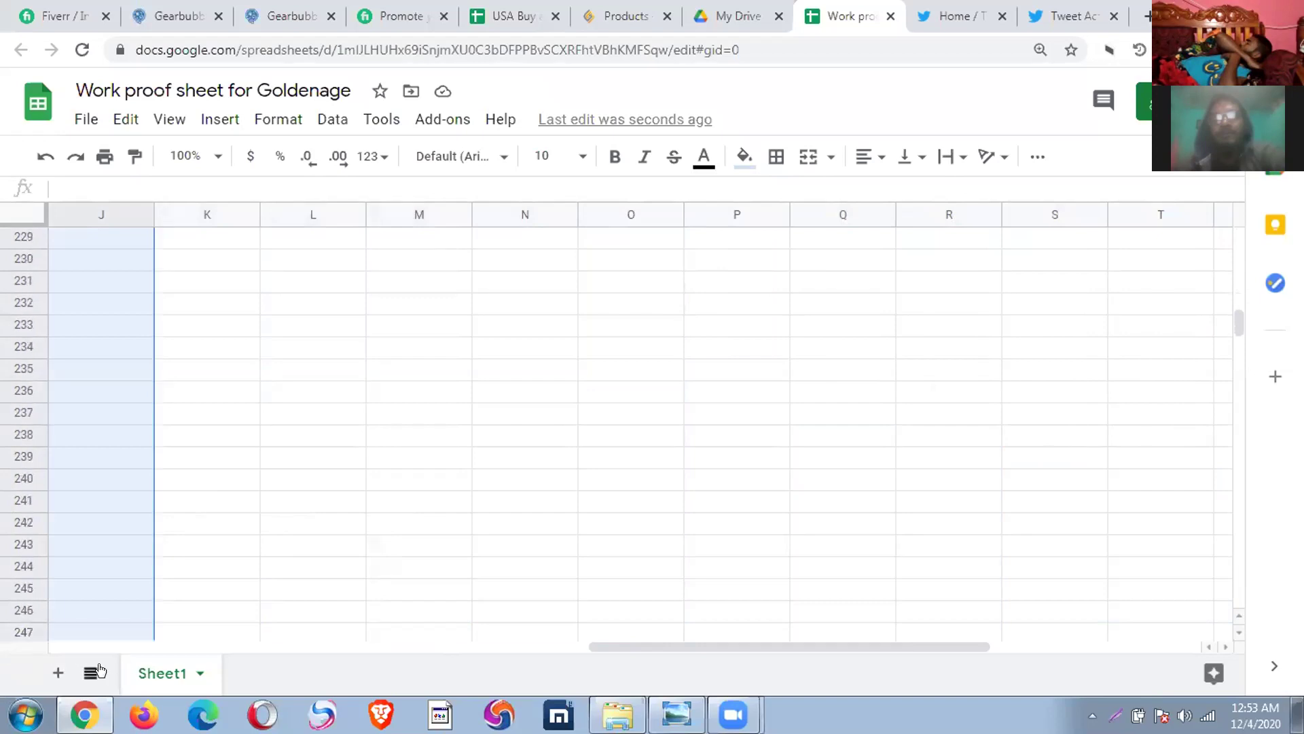
{"action": "left_click", "coordinate": [744, 156]}
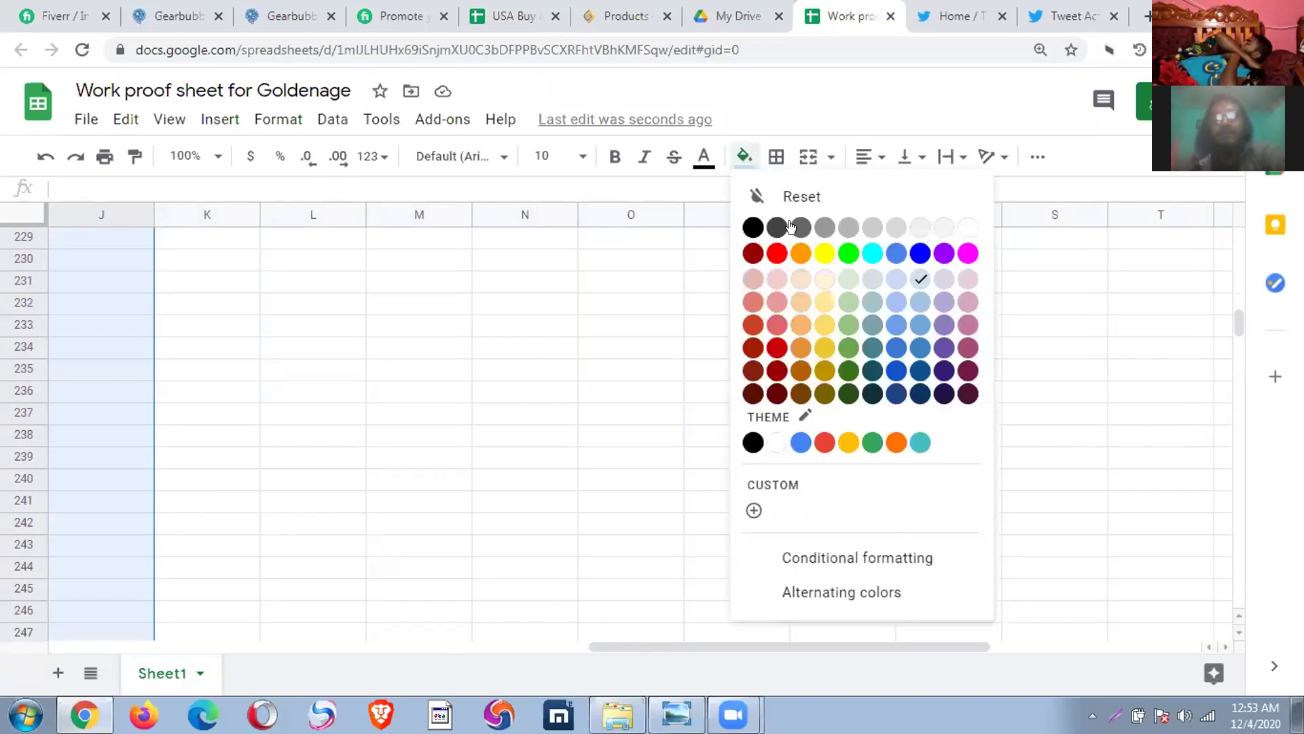
{"action": "left_click", "coordinate": [912, 278]}
{"action": "left_click", "coordinate": [747, 159]}
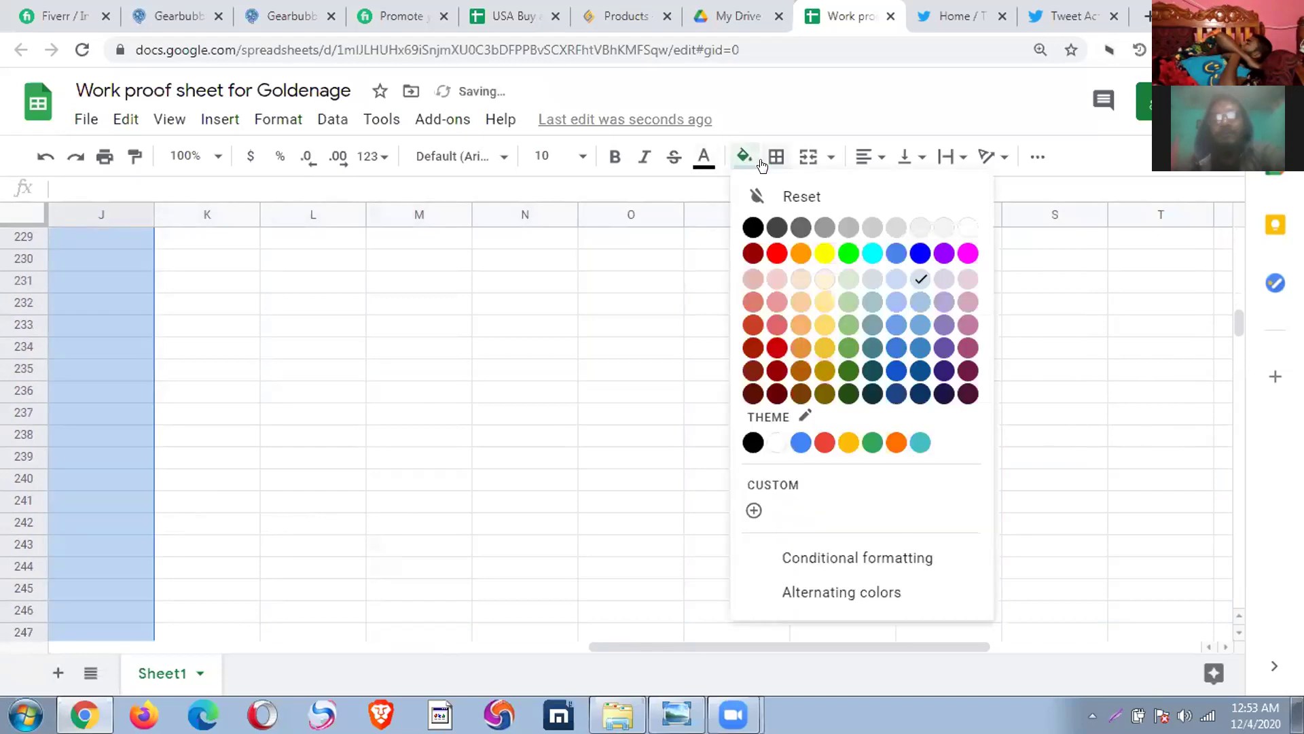
{"action": "left_click", "coordinate": [968, 227]}
Review the coloured columns from the whitened area back up toward the header row
{"action": "left_click_drag", "start_coordinate": [689, 643], "coordinate": [97, 647]}
{"action": "scroll", "coordinate": [201, 476], "scroll_direction": "up", "scroll_amount": 14}
{"action": "scroll", "coordinate": [201, 476], "scroll_direction": "up", "scroll_amount": 20}
{"action": "scroll", "coordinate": [201, 479], "scroll_direction": "up", "scroll_amount": 5}
{"action": "scroll", "coordinate": [210, 472], "scroll_direction": "down", "scroll_amount": 6}
{"action": "scroll", "coordinate": [234, 466], "scroll_direction": "up", "scroll_amount": 13}
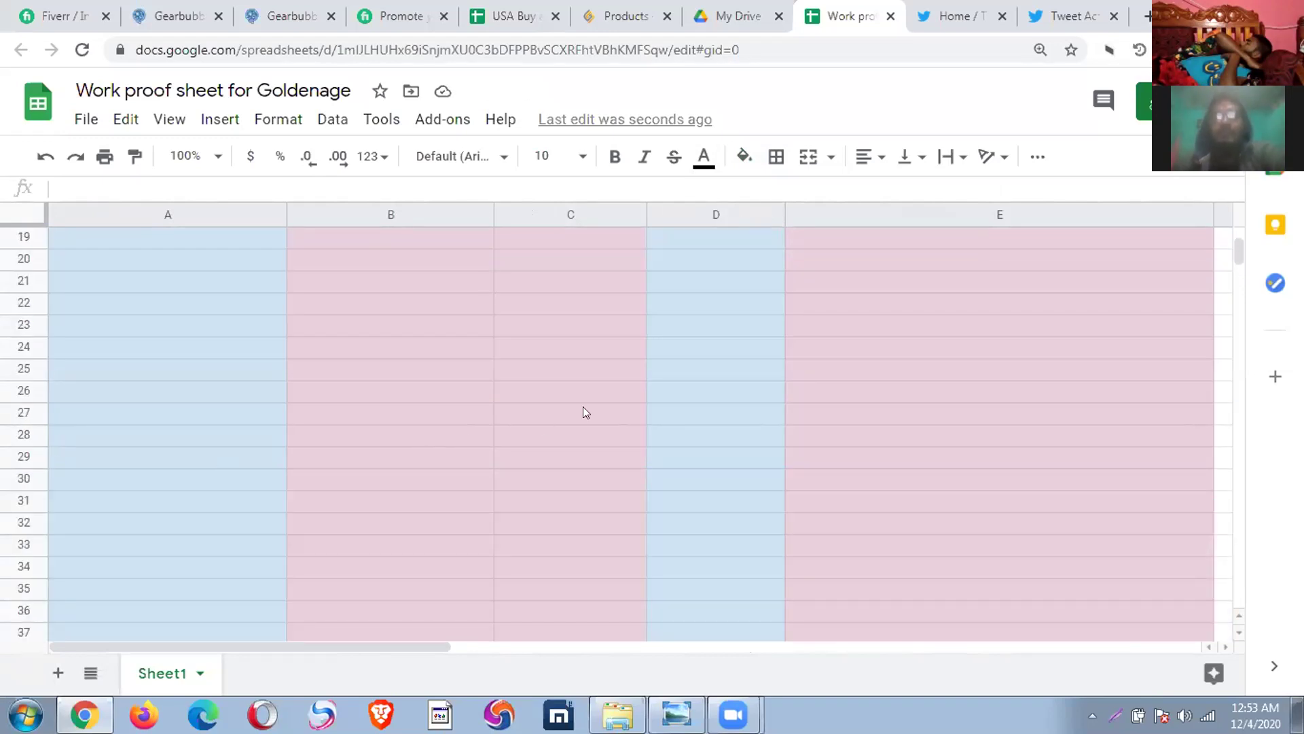
{"action": "scroll", "coordinate": [585, 412], "scroll_direction": "up", "scroll_amount": 4}
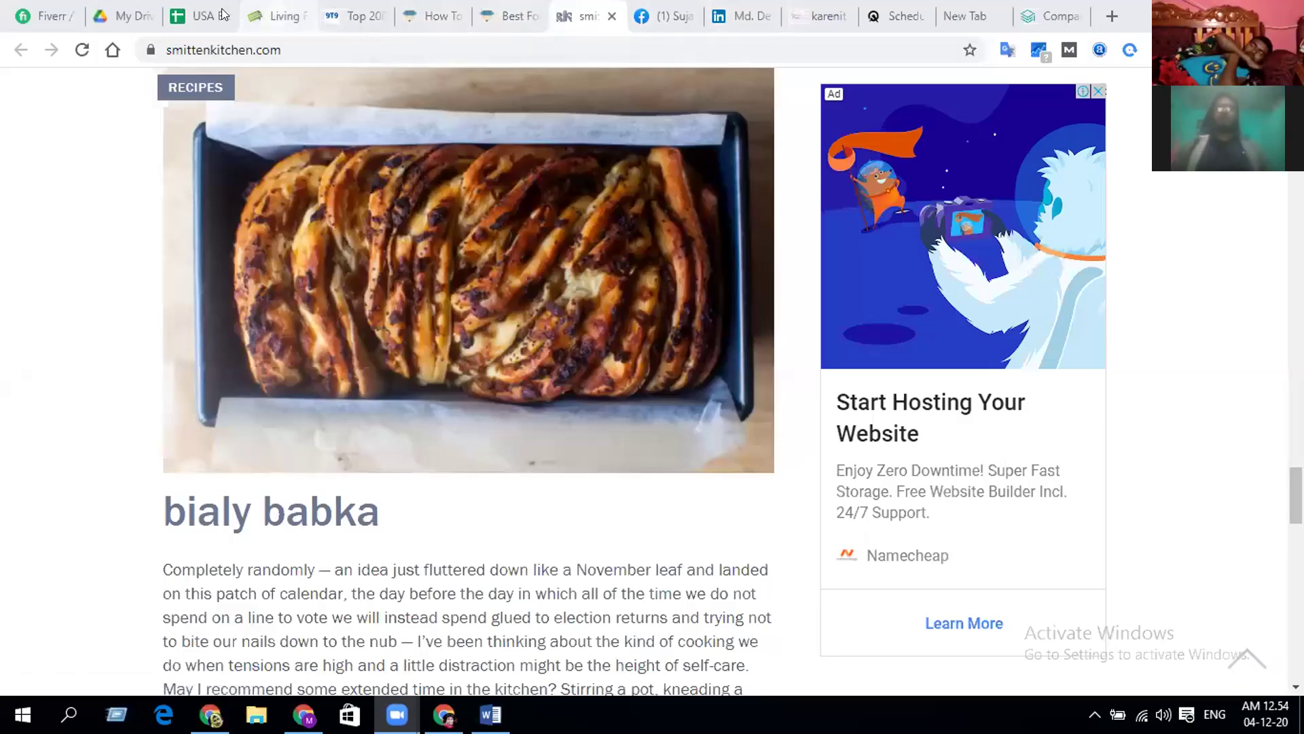
Return to the Google results for blog commenting sites and reopen the 99techpost article "Top 200+ Best High DA Dofollow Blog Commenting Sites"
{"action": "key", "text": "ctrl+shift+Tab"}
{"action": "key", "text": "ctrl+shift+Tab"}
{"action": "key", "text": "ctrl+shift+Tab"}
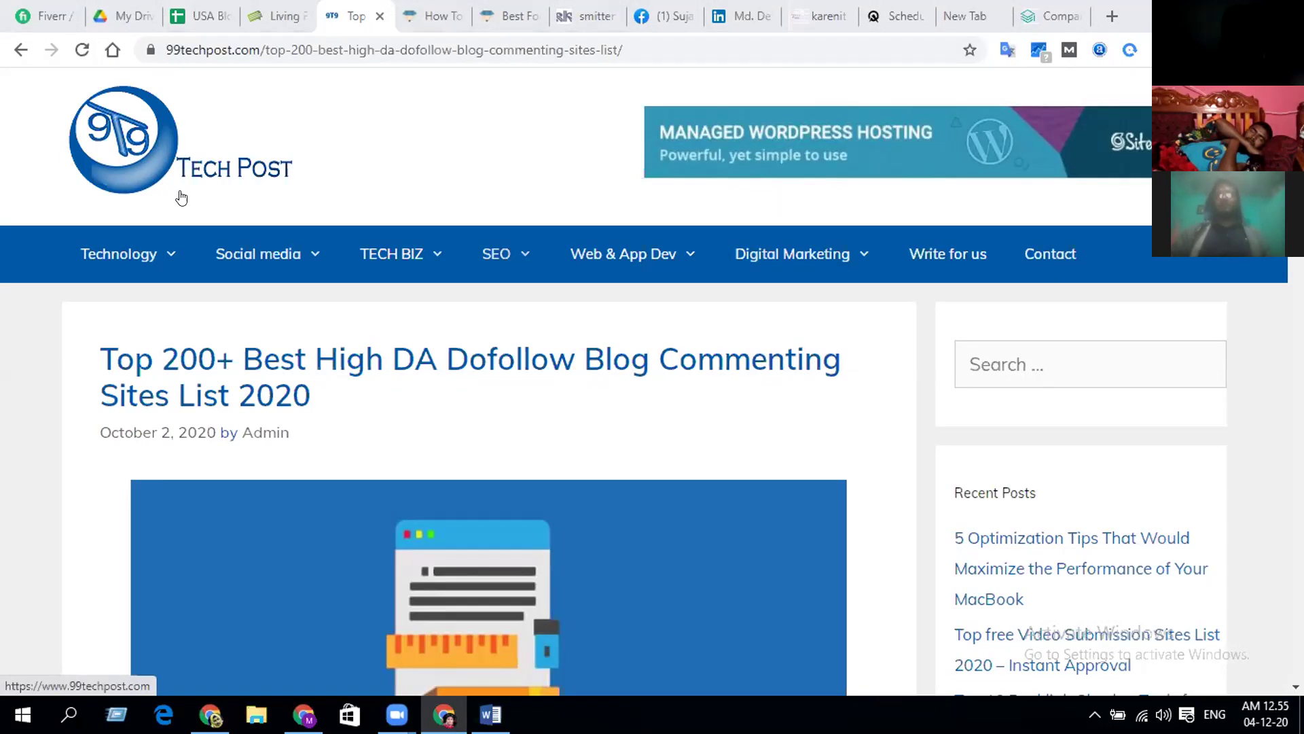
{"action": "left_click", "coordinate": [17, 51]}
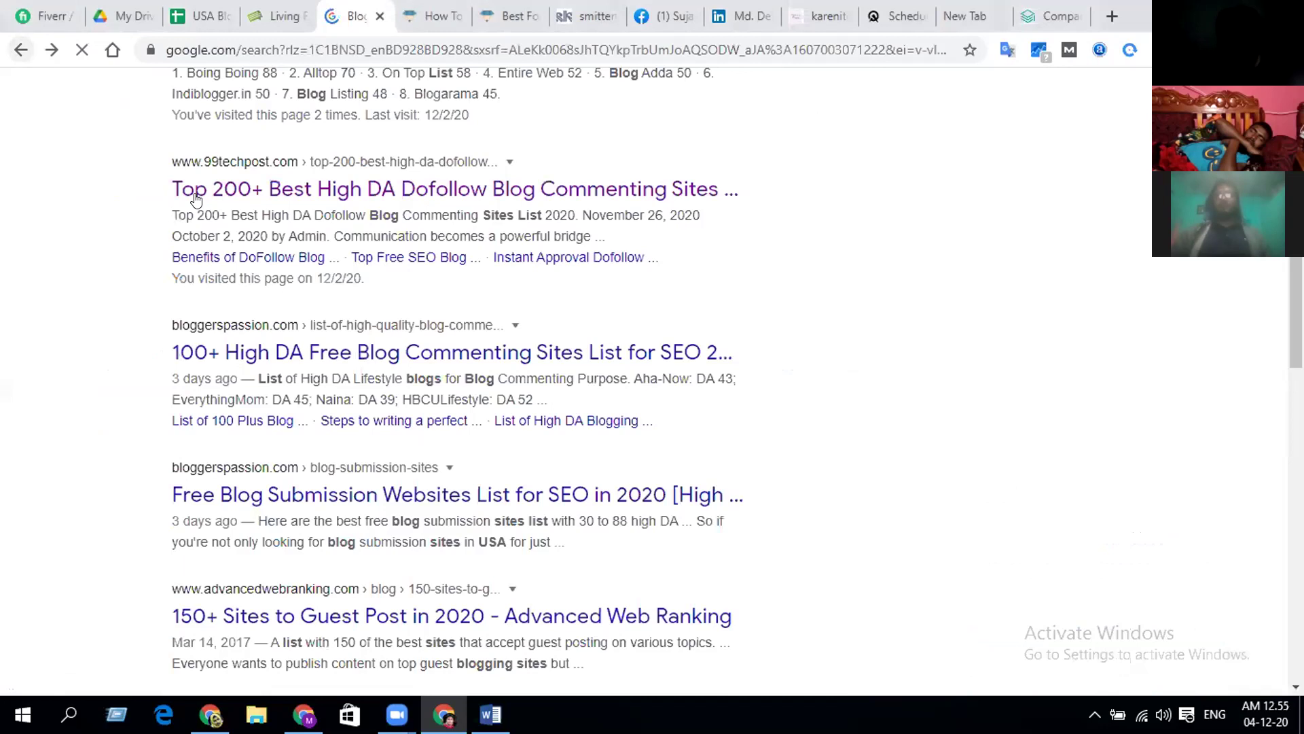
{"action": "left_click", "coordinate": [315, 193]}
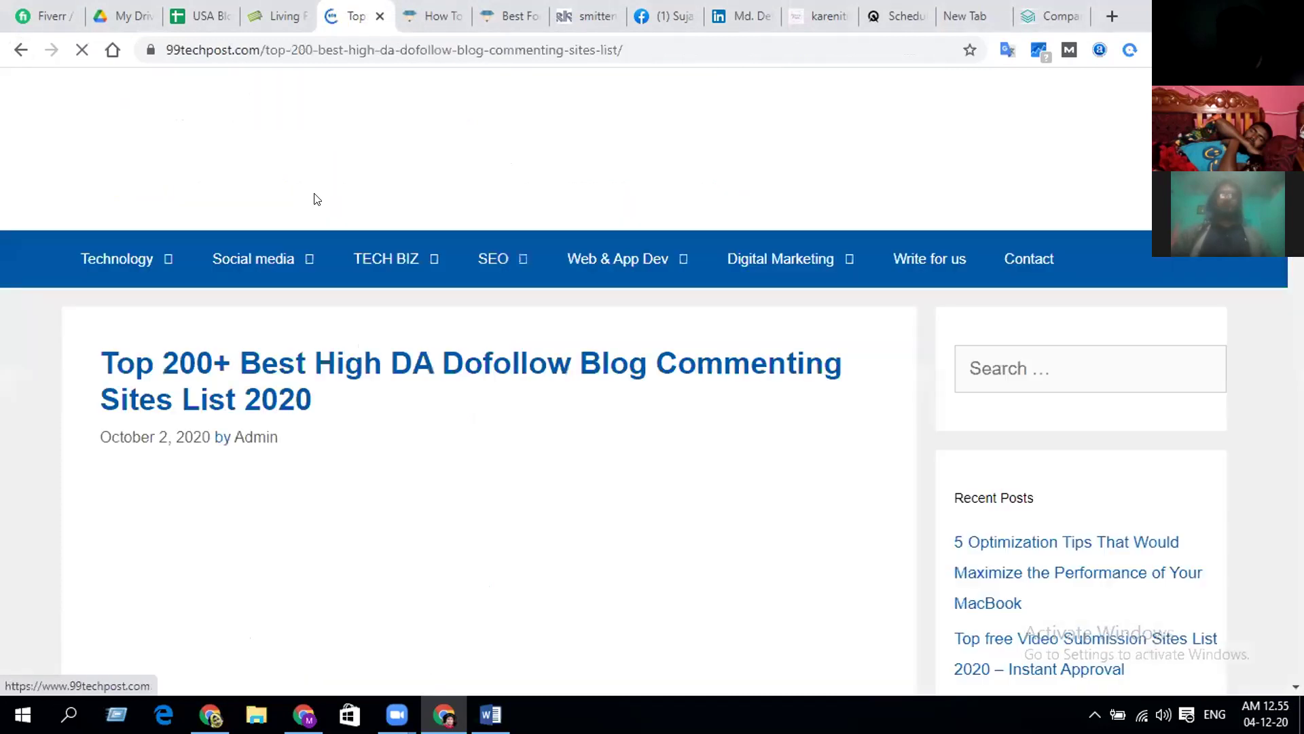
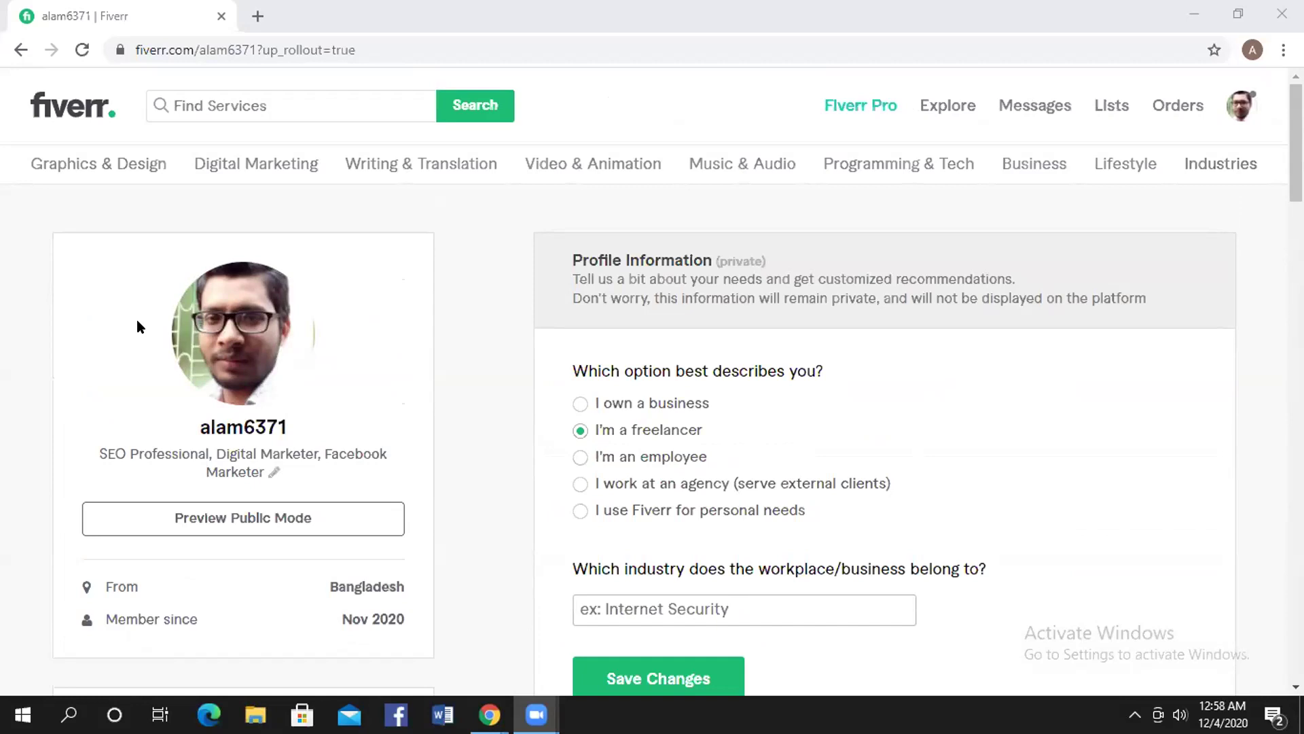
Read through the Description text on the Fiverr seller profile page, highlighting the full paragraph while reviewing it
{"action": "left_click", "coordinate": [671, 249]}
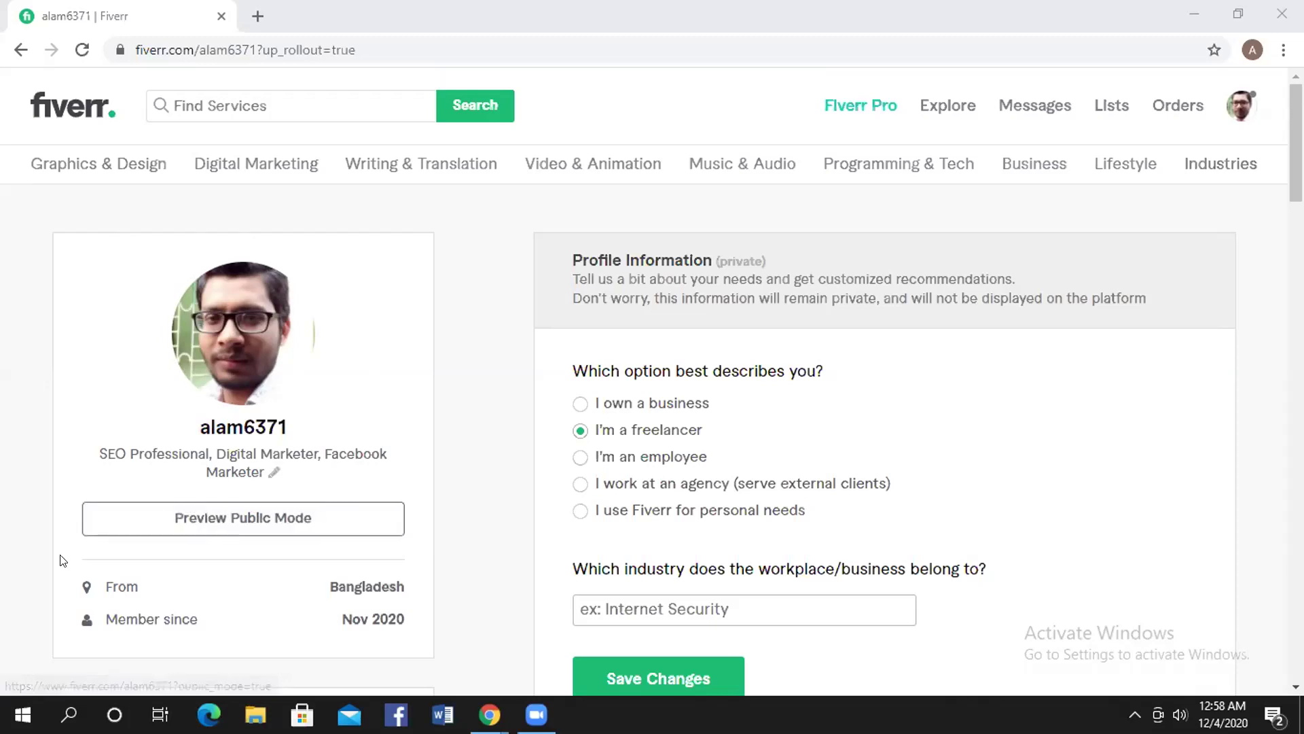
{"action": "scroll", "coordinate": [475, 344], "scroll_direction": "down", "scroll_amount": 10}
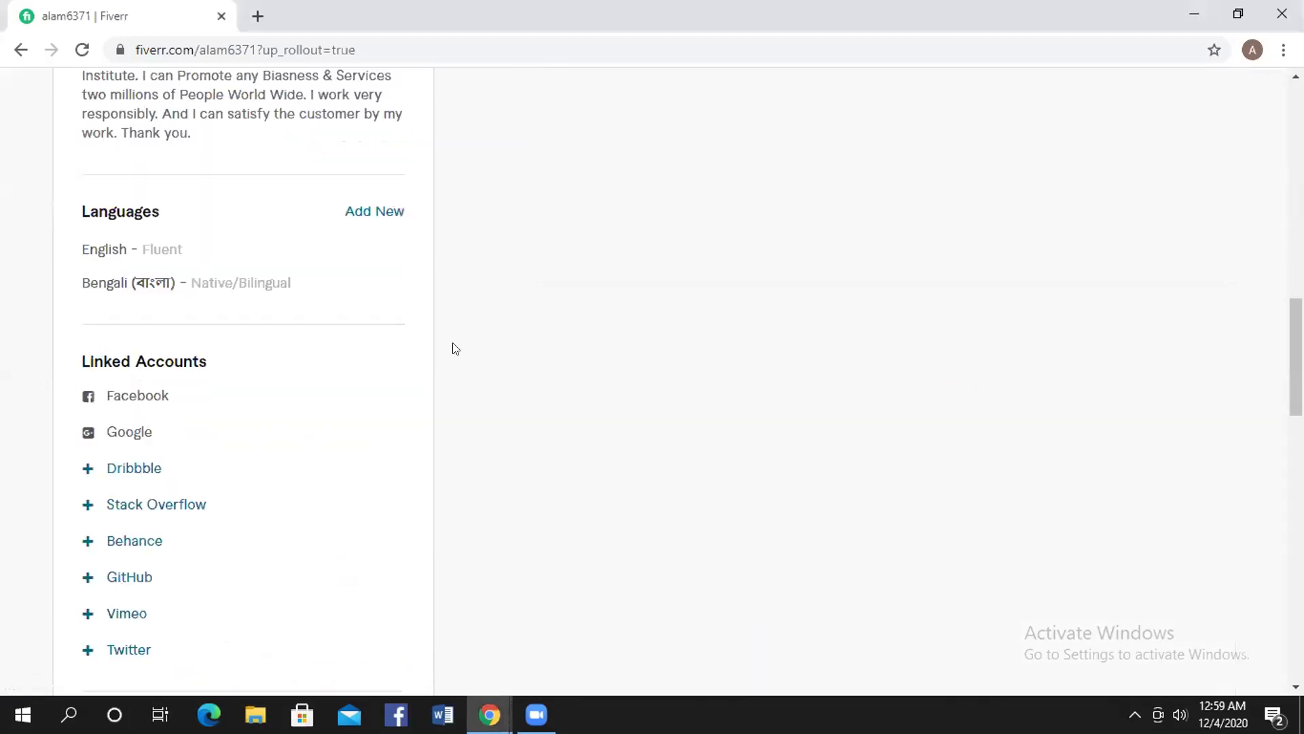
{"action": "scroll", "coordinate": [453, 347], "scroll_direction": "up", "scroll_amount": 5}
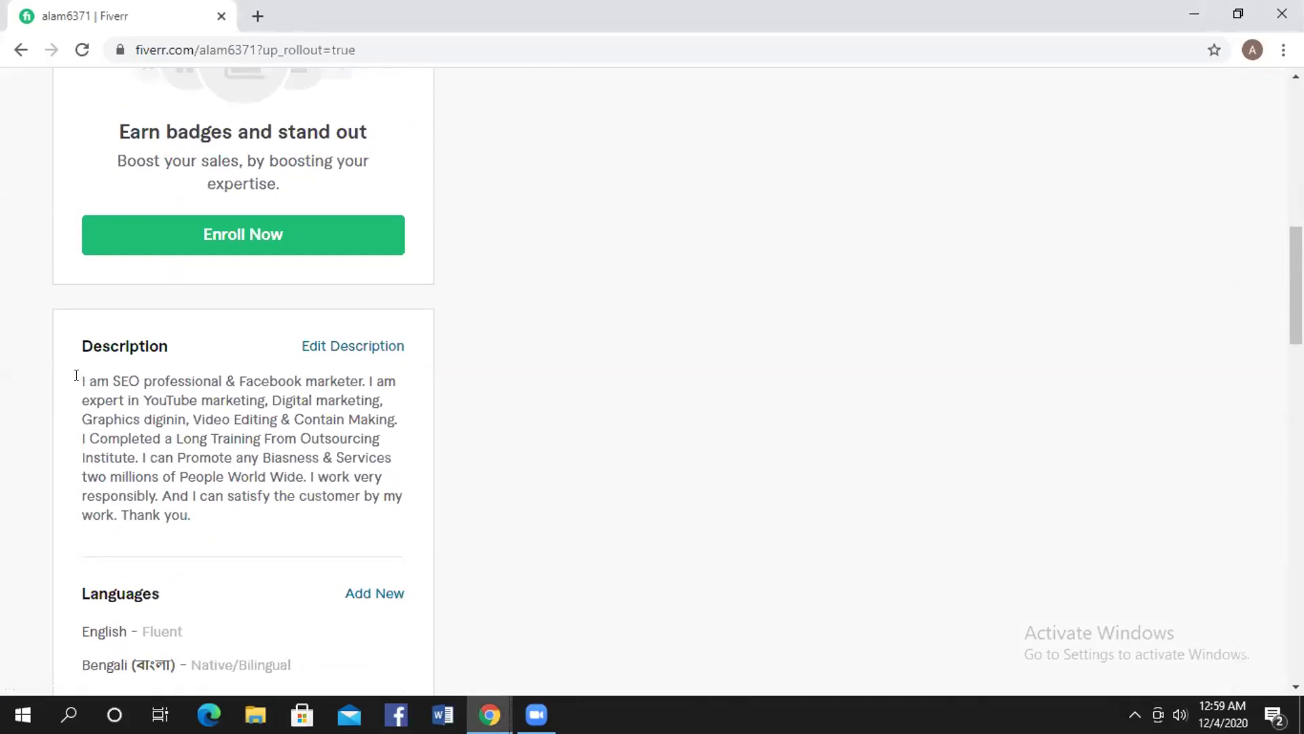
{"action": "left_click_drag", "start_coordinate": [79, 379], "coordinate": [191, 528]}
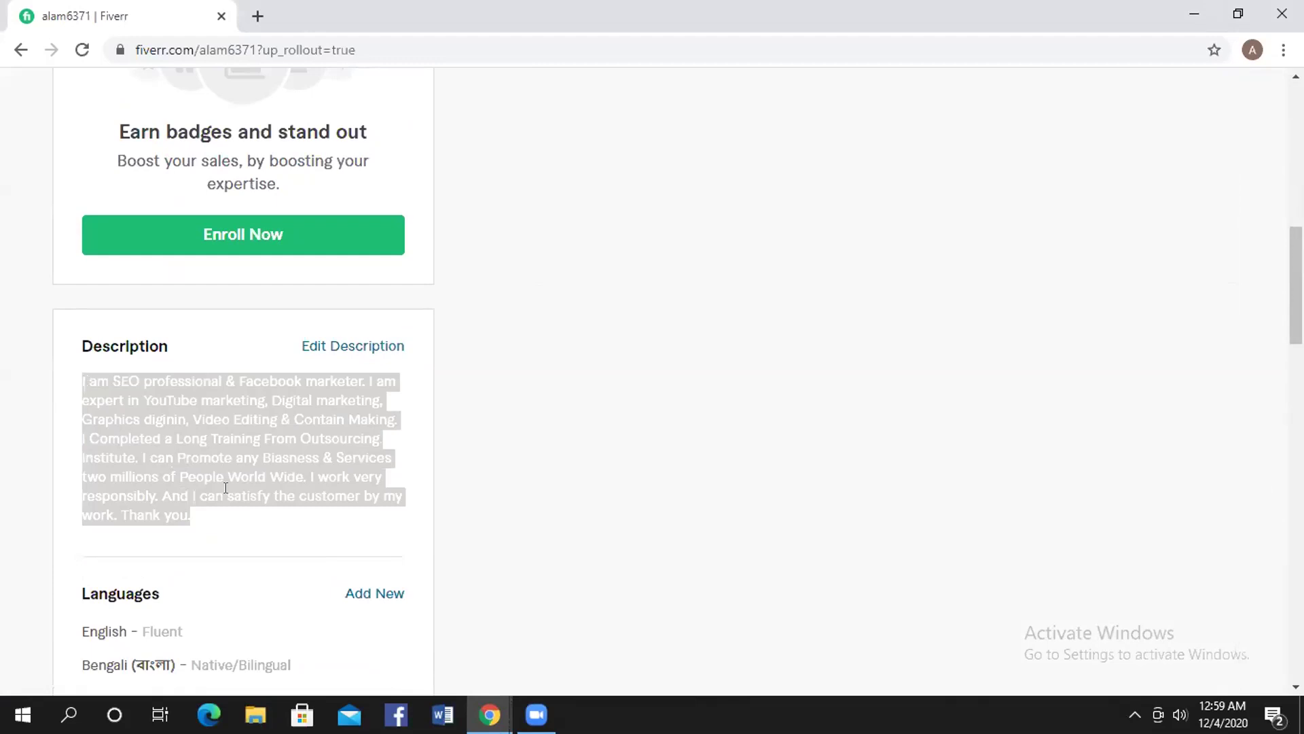
{"action": "left_click", "coordinate": [159, 497]}
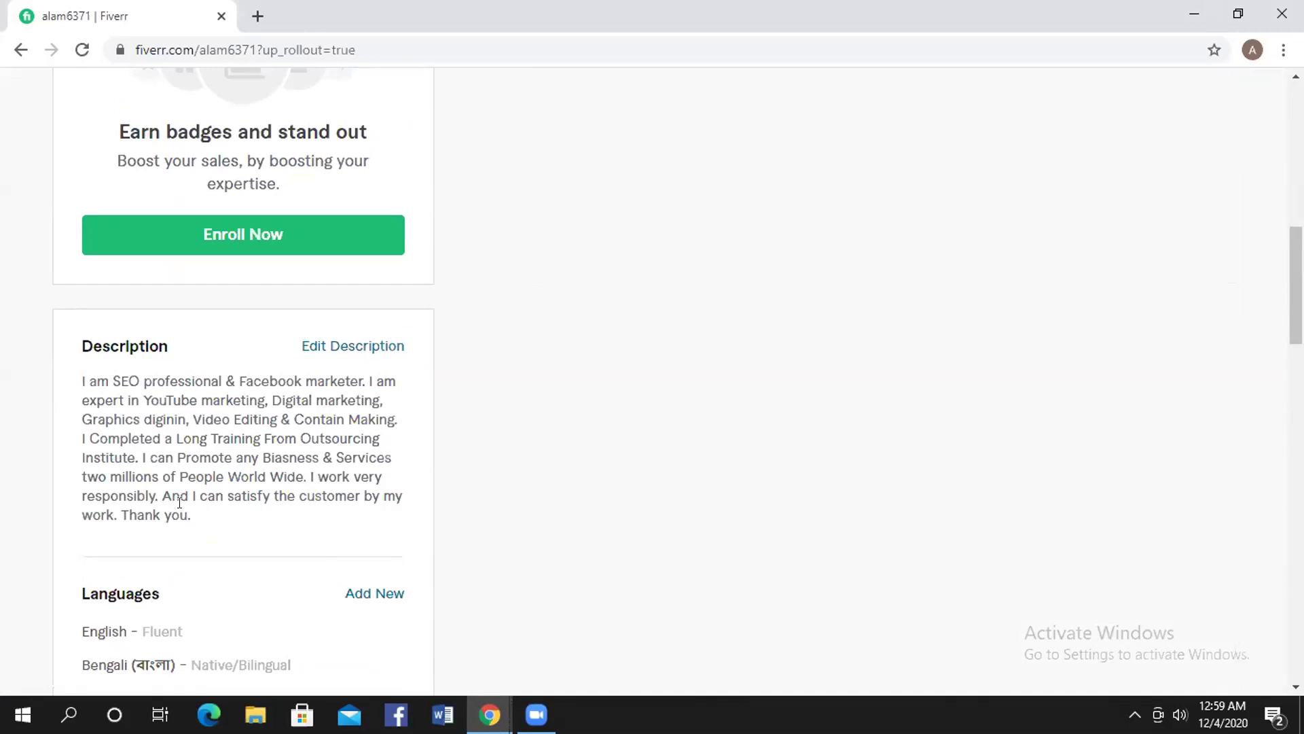
{"action": "left_click_drag", "start_coordinate": [190, 520], "coordinate": [72, 381]}
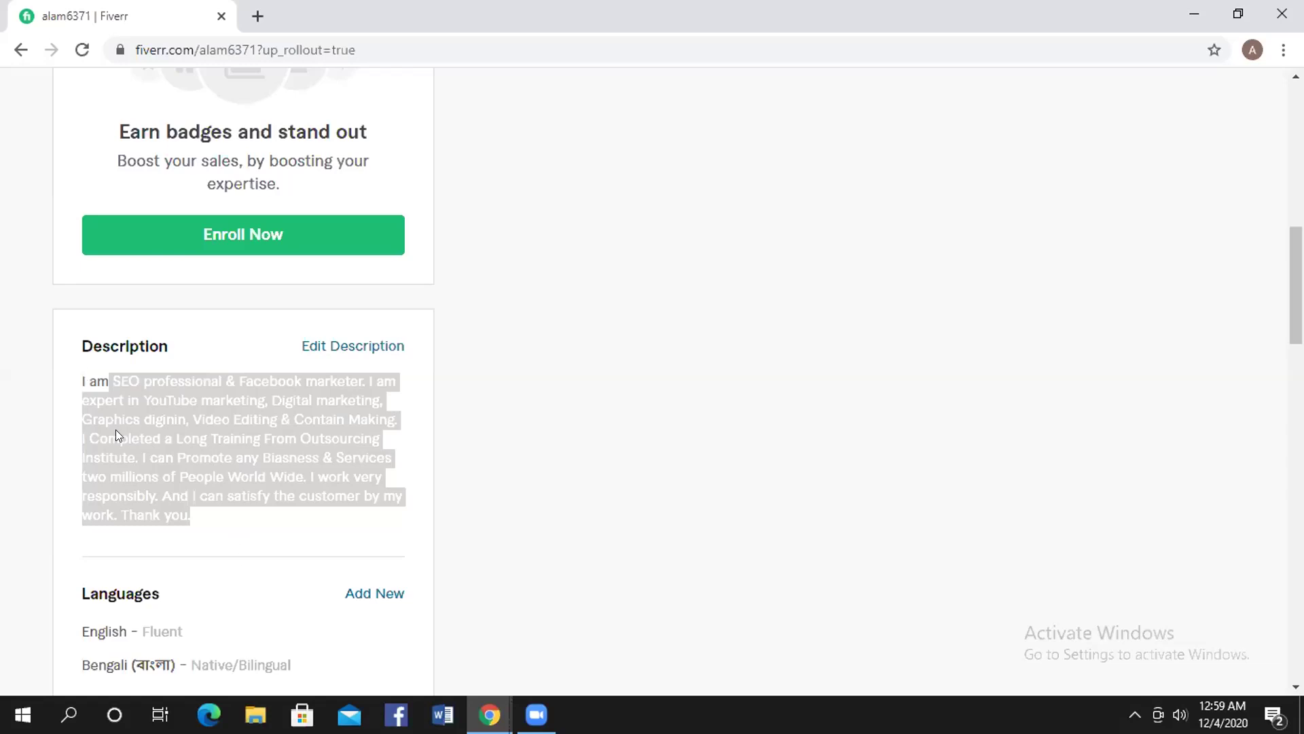
{"action": "left_click", "coordinate": [237, 435]}
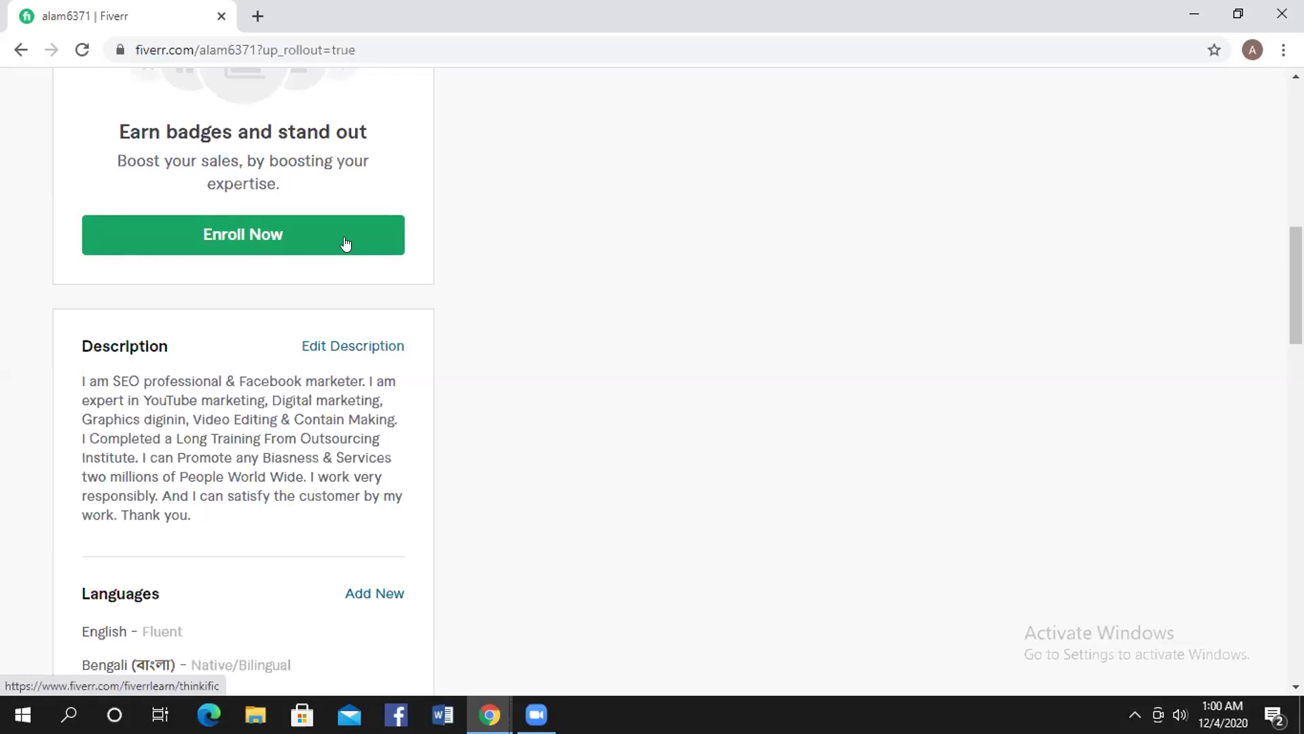
{"action": "left_click_drag", "start_coordinate": [82, 379], "coordinate": [191, 515]}
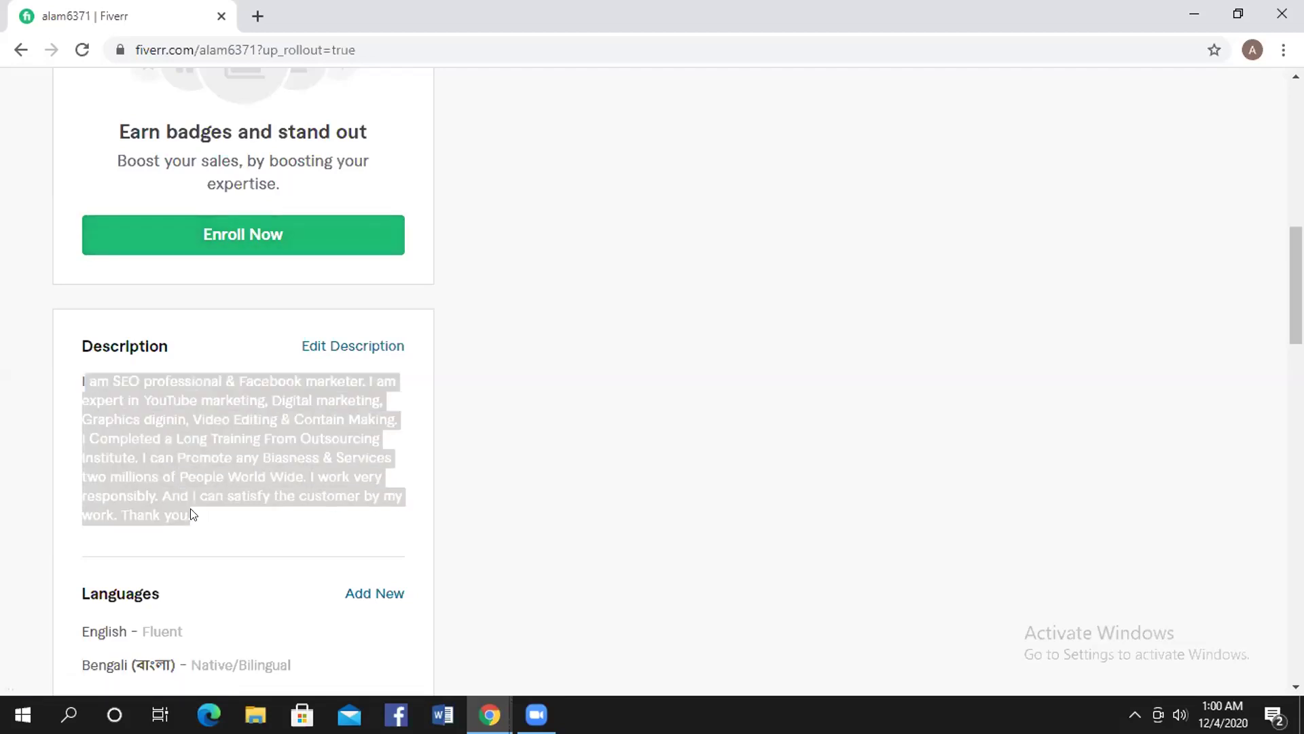
{"action": "left_click", "coordinate": [137, 456]}
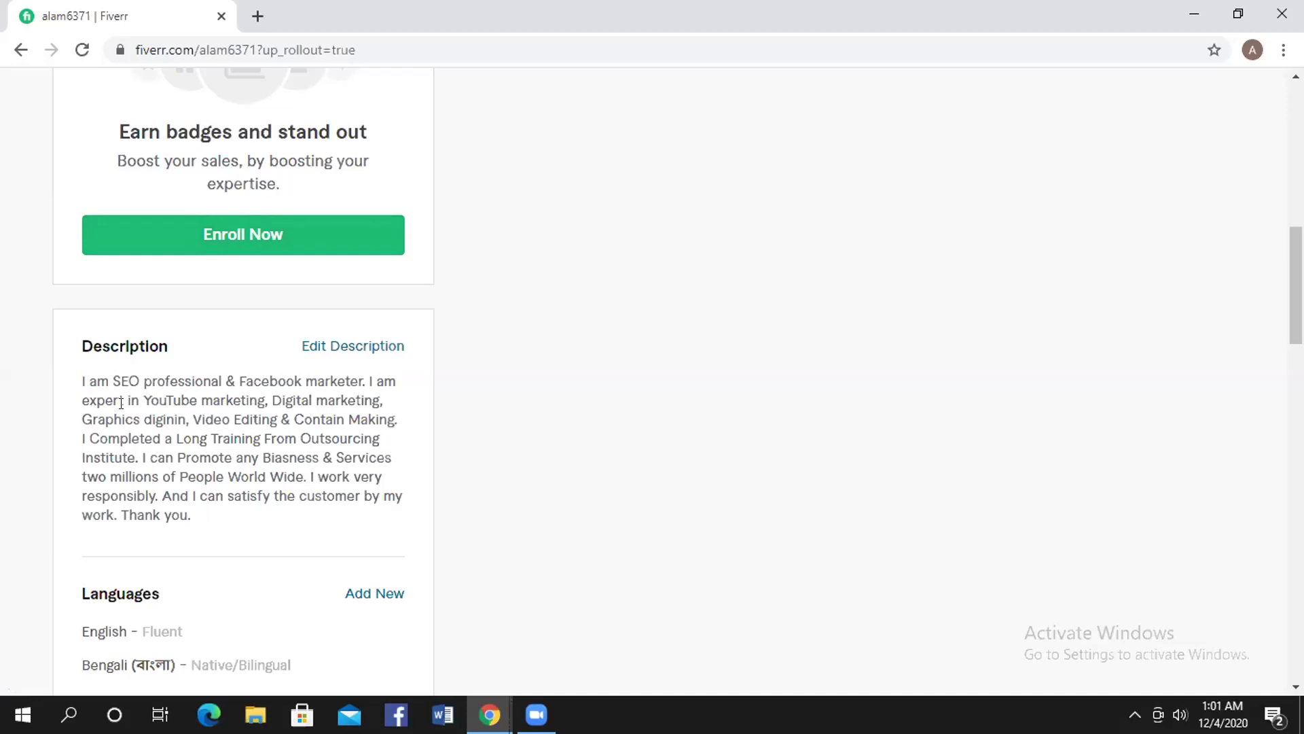
Examine the profile's languages, linked accounts, skills, education and certification sections below the description
{"action": "scroll", "coordinate": [181, 395], "scroll_direction": "down", "scroll_amount": 1}
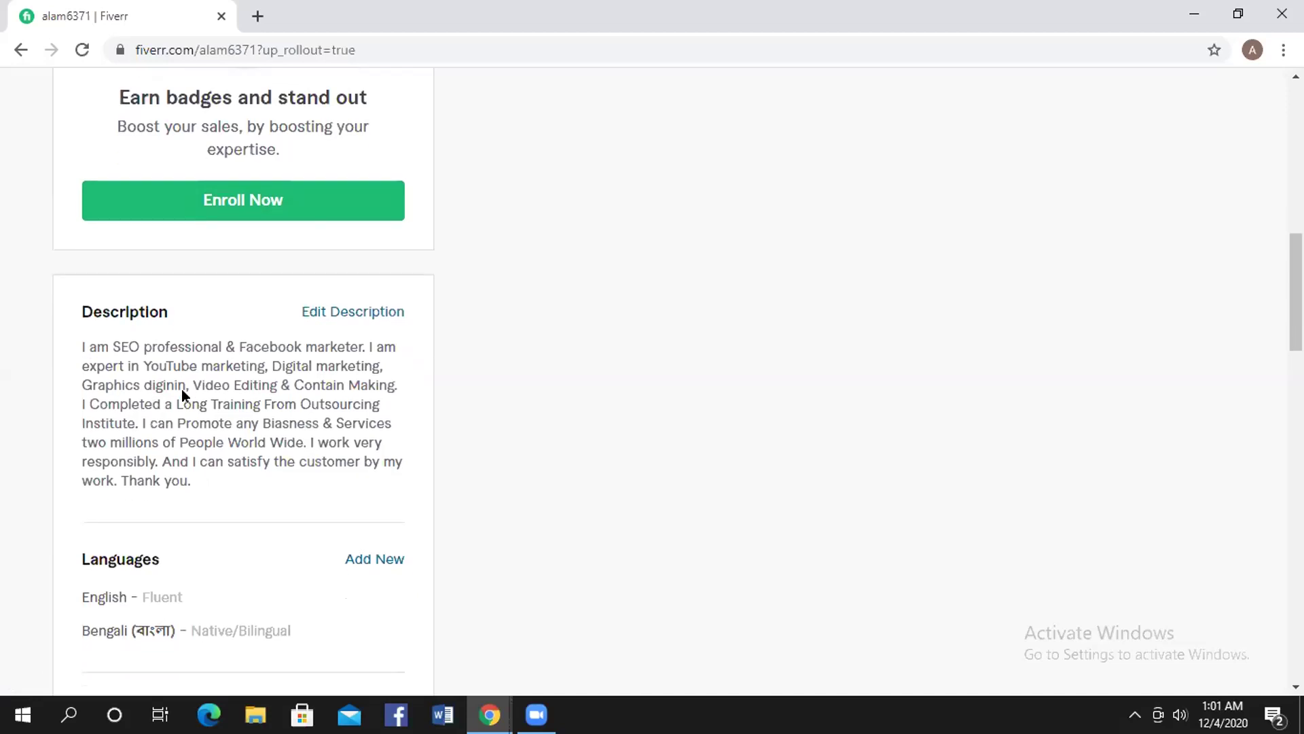
{"action": "scroll", "coordinate": [182, 396], "scroll_direction": "down", "scroll_amount": 2}
{"action": "mouse_move", "coordinate": [154, 427]}
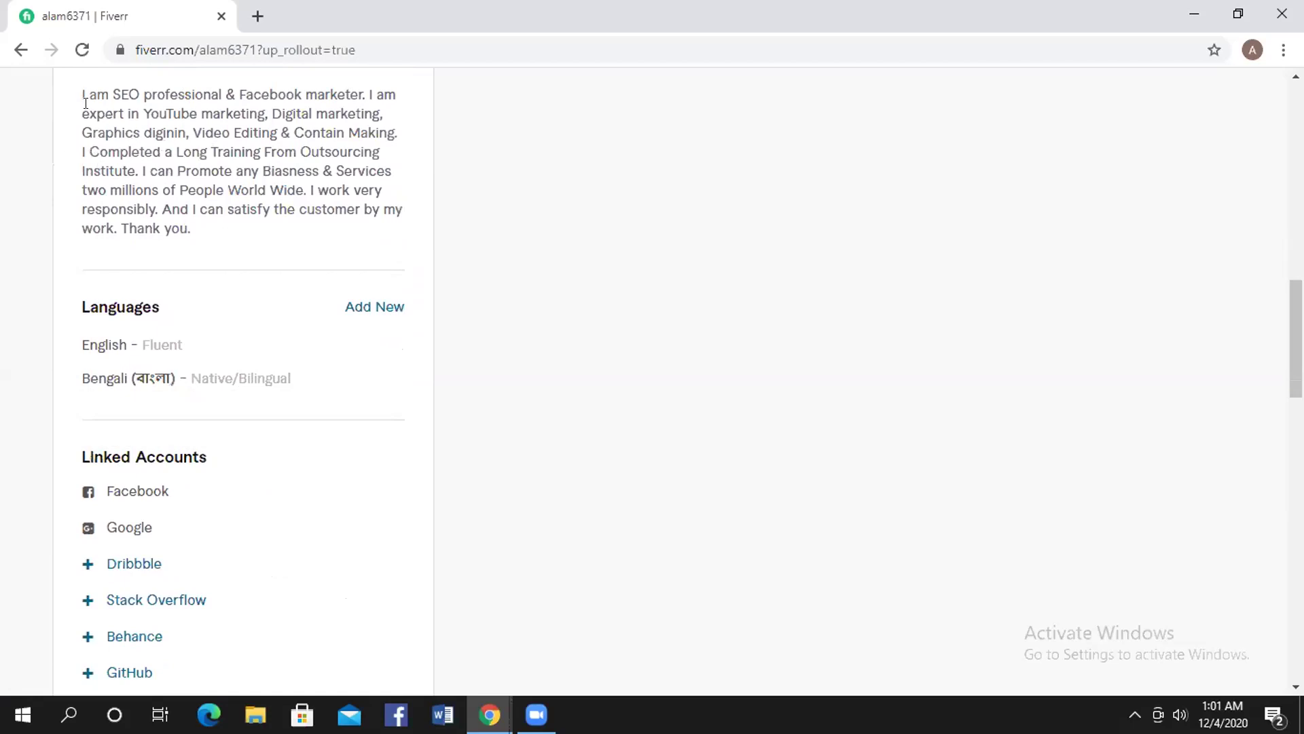
{"action": "scroll", "coordinate": [243, 319], "scroll_direction": "down", "scroll_amount": 3}
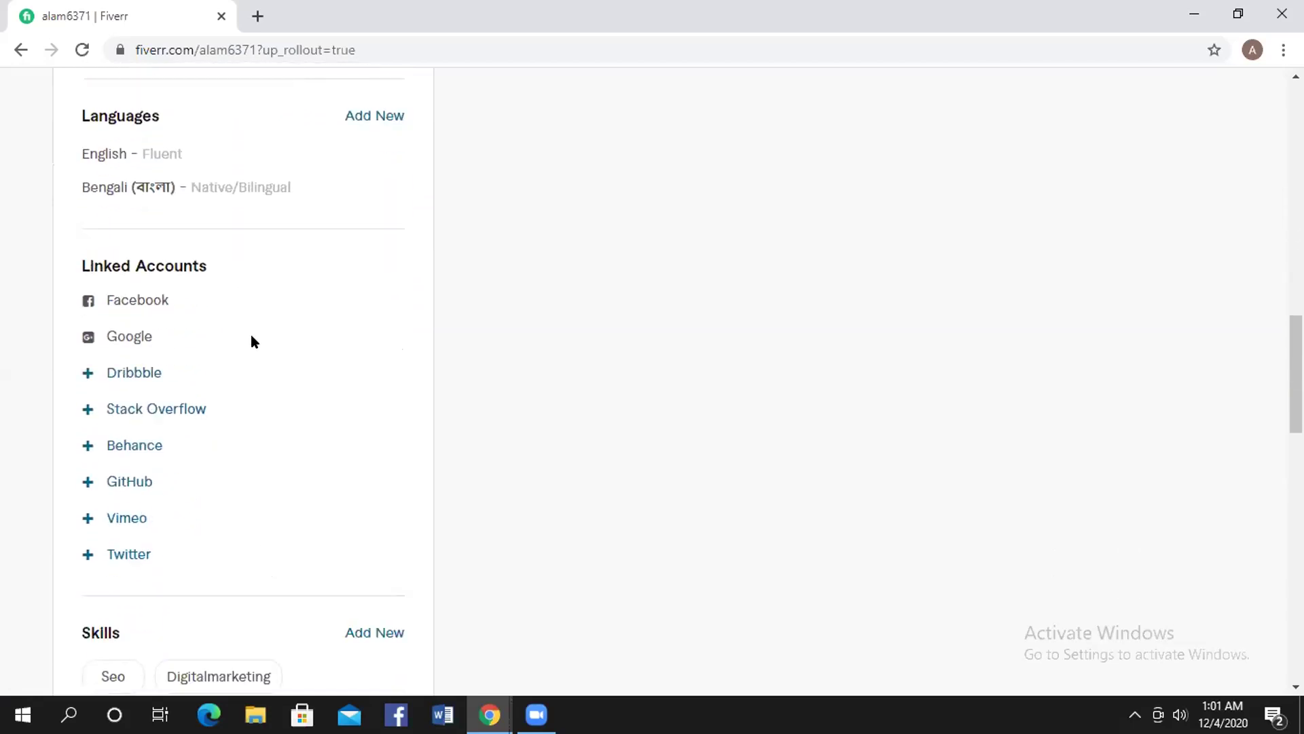
{"action": "scroll", "coordinate": [263, 296], "scroll_direction": "down", "scroll_amount": 2}
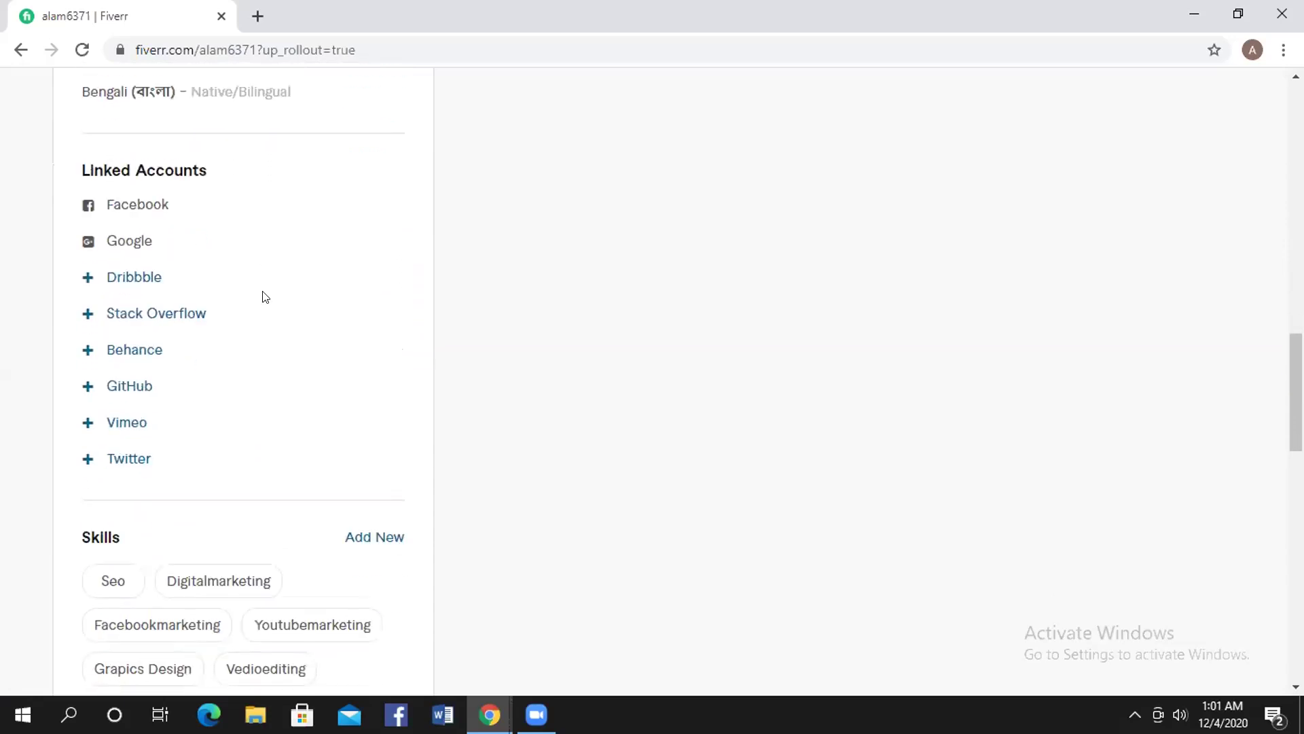
{"action": "scroll", "coordinate": [264, 297], "scroll_direction": "down", "scroll_amount": 2}
{"action": "scroll", "coordinate": [172, 451], "scroll_direction": "down", "scroll_amount": 3}
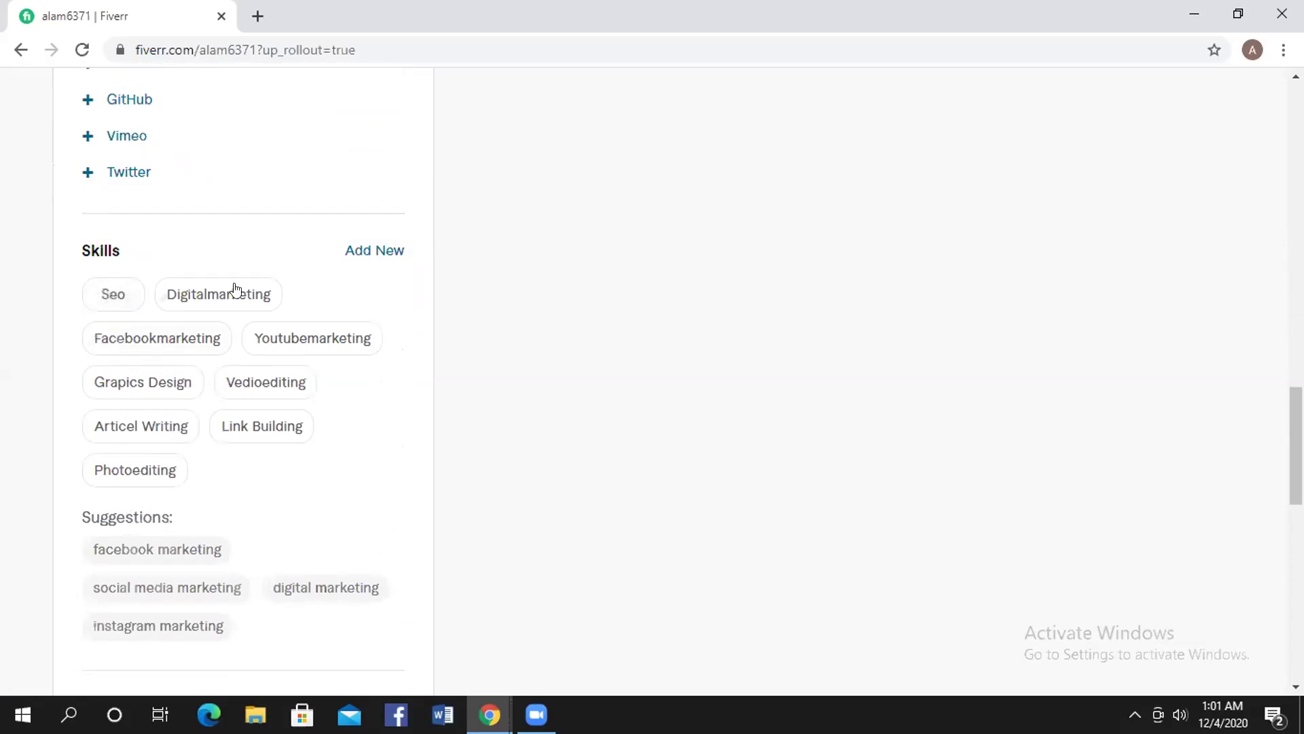
{"action": "scroll", "coordinate": [447, 284], "scroll_direction": "down", "scroll_amount": 1}
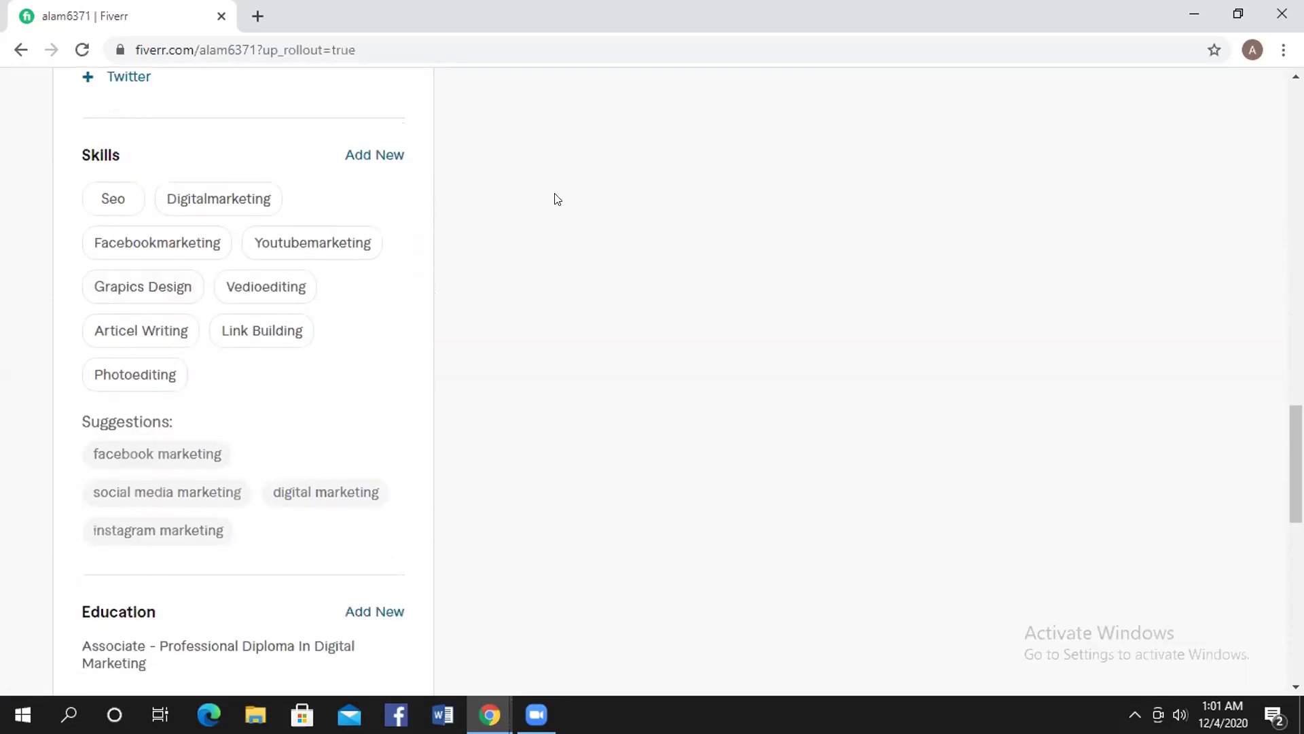
{"action": "scroll", "coordinate": [556, 198], "scroll_direction": "down", "scroll_amount": 2}
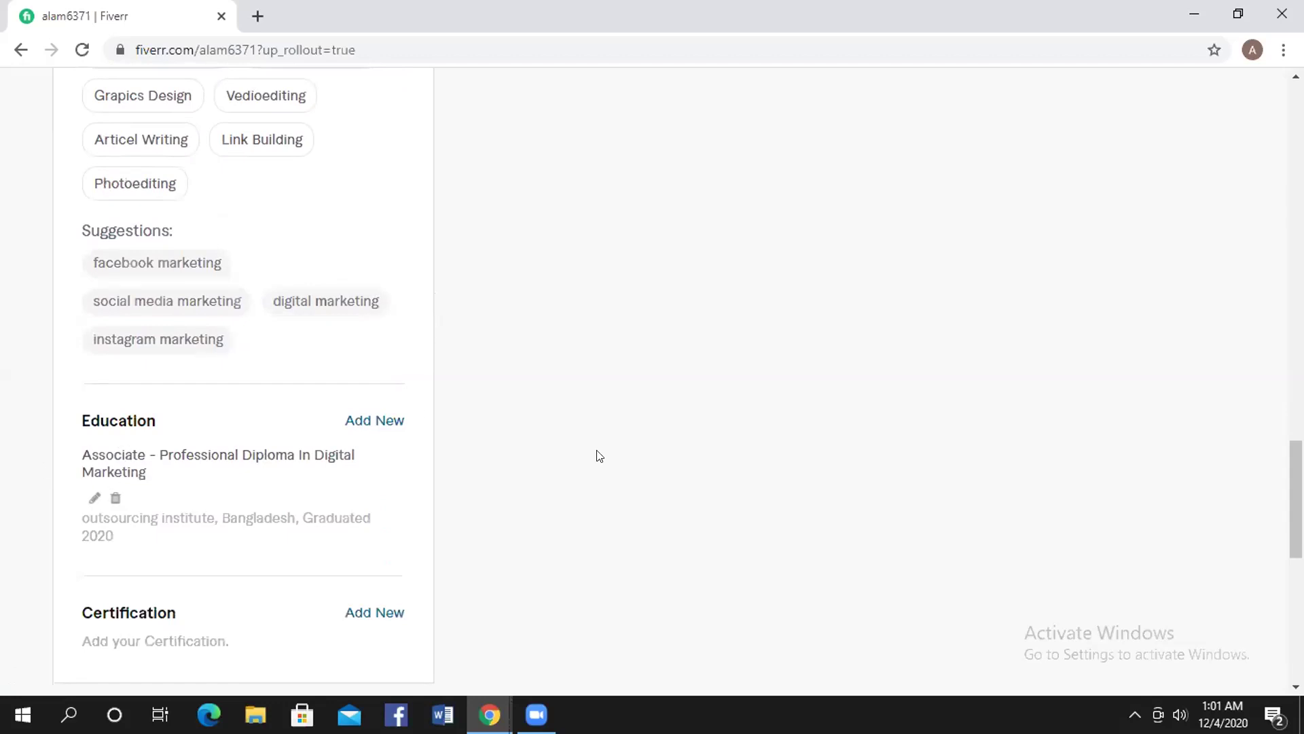
{"action": "scroll", "coordinate": [598, 457], "scroll_direction": "down", "scroll_amount": 3}
Recheck the whole seller profile, from the profile header and private information form through the description to the education and certification sections
{"action": "scroll", "coordinate": [507, 451], "scroll_direction": "up", "scroll_amount": 6}
{"action": "scroll", "coordinate": [516, 449], "scroll_direction": "up", "scroll_amount": 12}
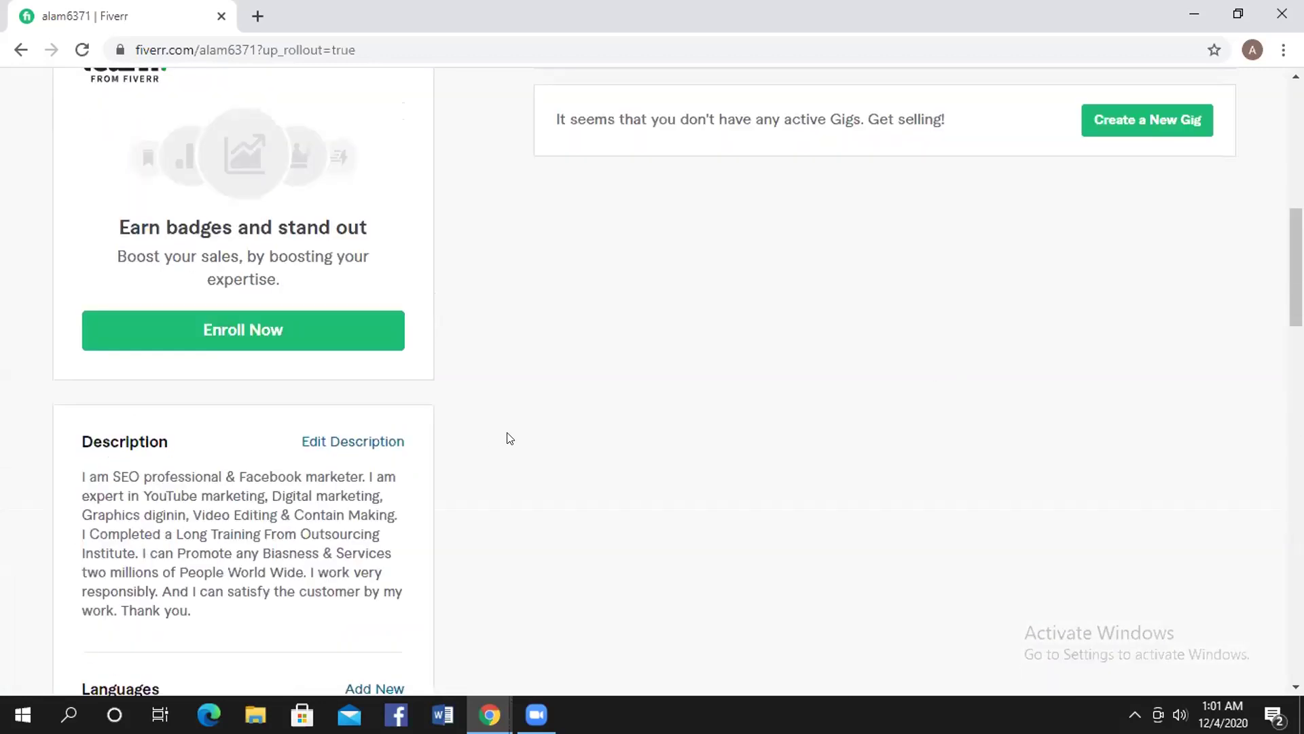
{"action": "scroll", "coordinate": [521, 439], "scroll_direction": "up", "scroll_amount": 2}
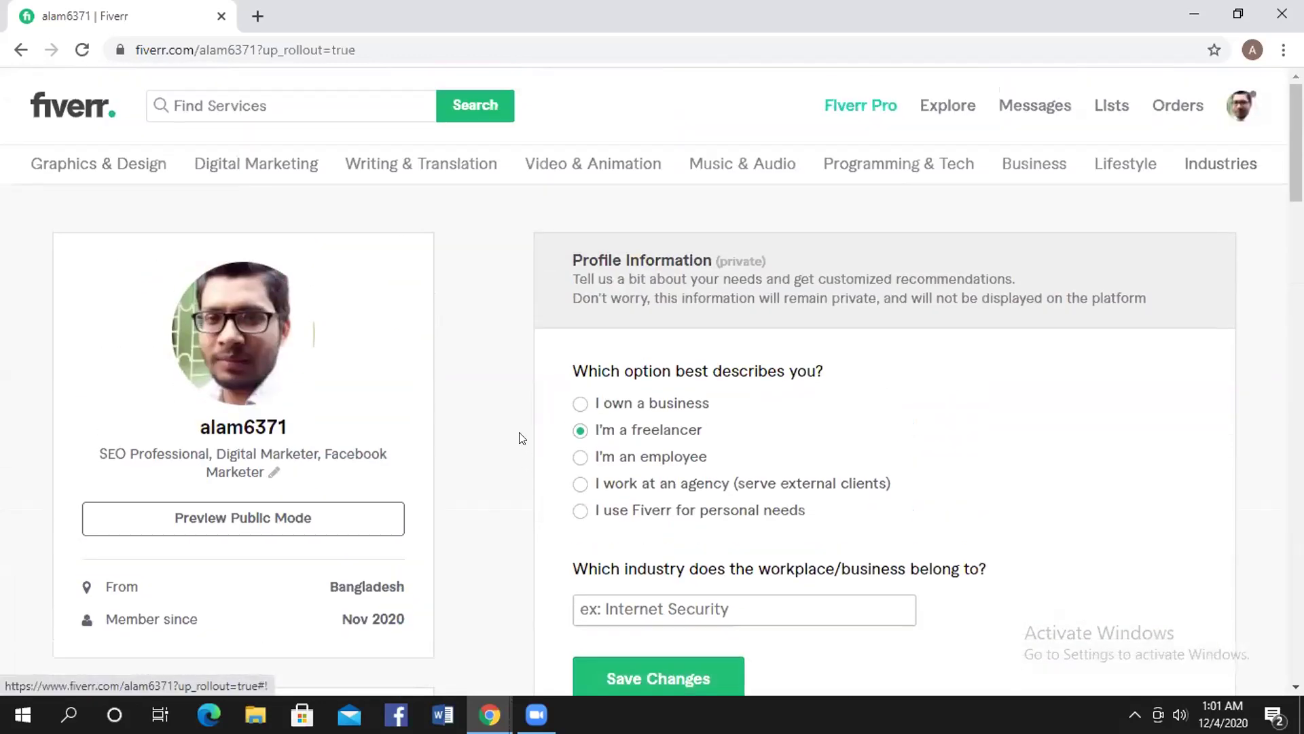
{"action": "scroll", "coordinate": [523, 439], "scroll_direction": "down", "scroll_amount": 5}
{"action": "scroll", "coordinate": [774, 437], "scroll_direction": "down", "scroll_amount": 15}
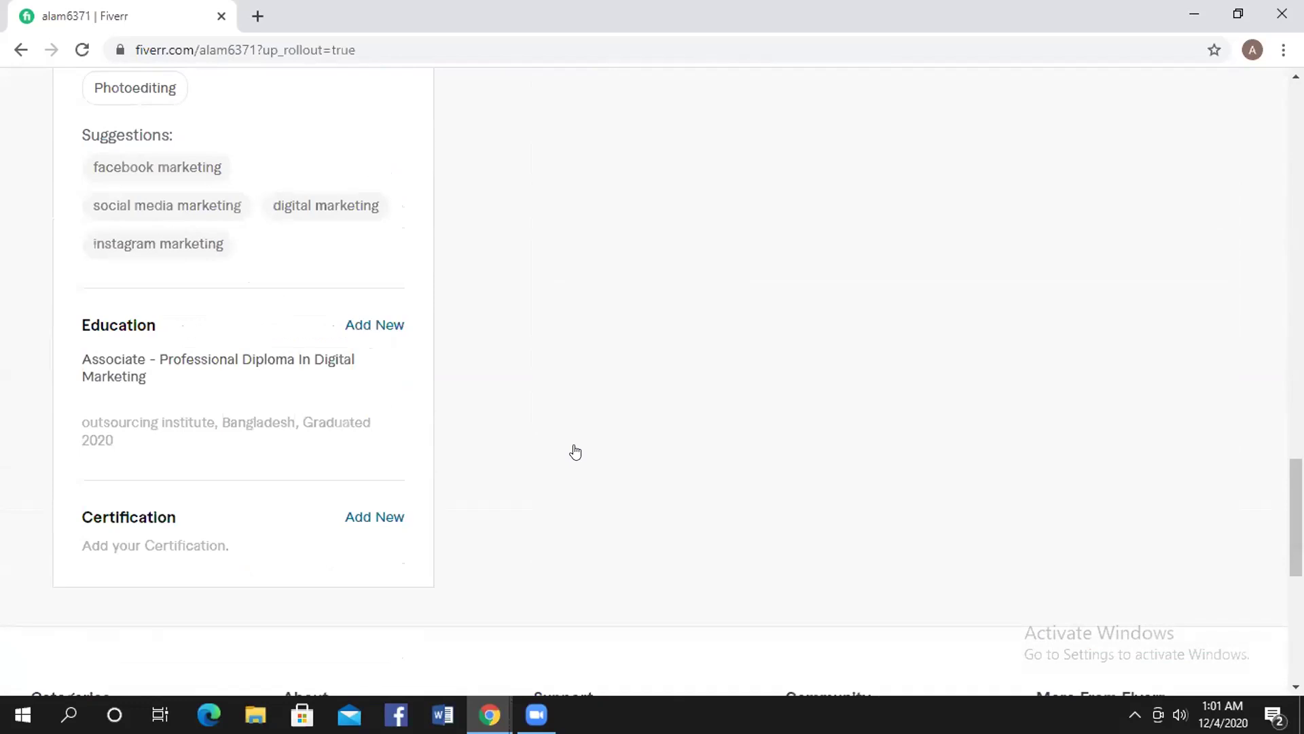
{"action": "scroll", "coordinate": [576, 452], "scroll_direction": "up", "scroll_amount": 20}
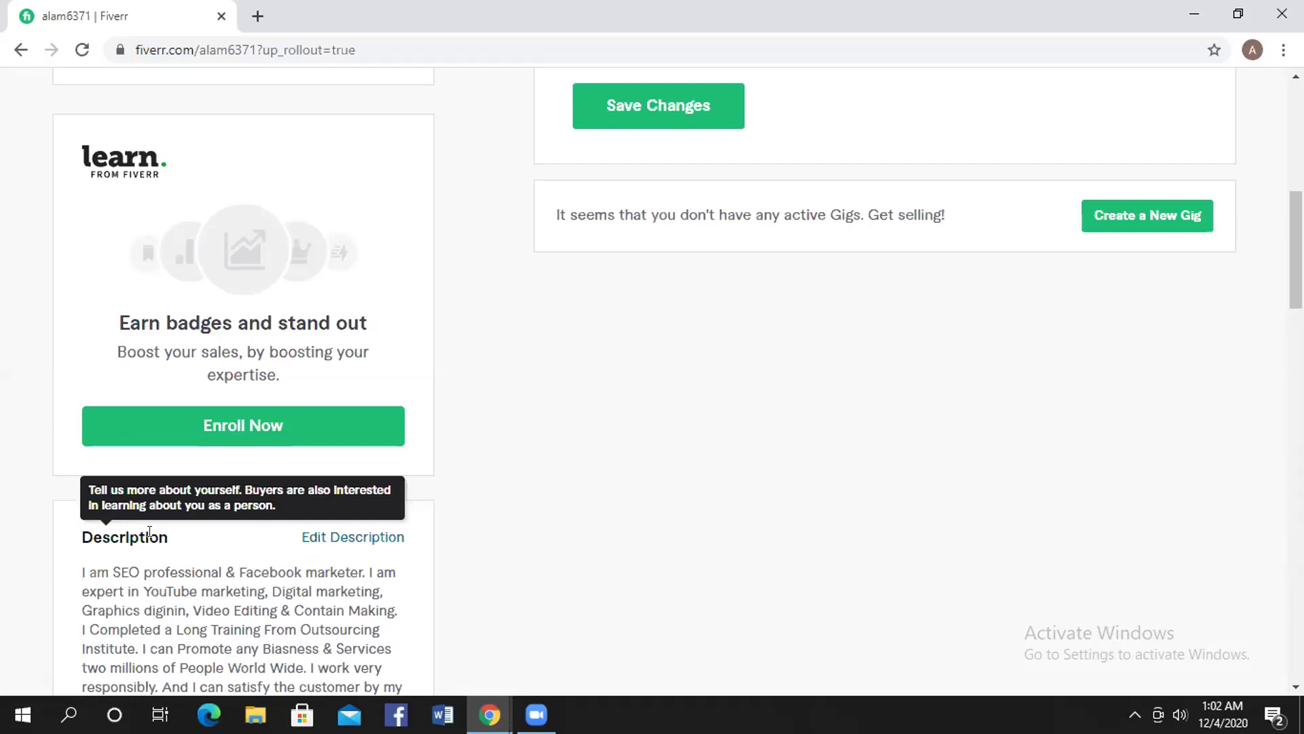
{"action": "scroll", "coordinate": [172, 527], "scroll_direction": "up", "scroll_amount": 4}
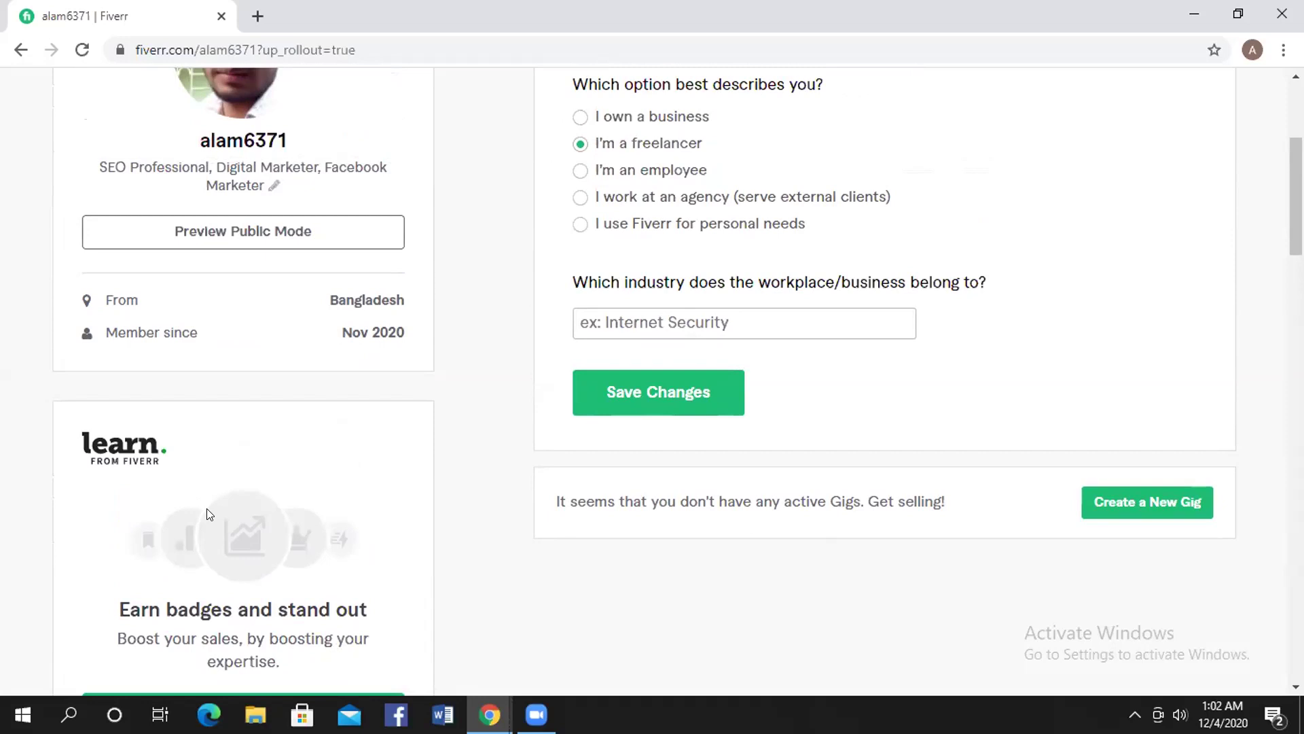
{"action": "scroll", "coordinate": [632, 449], "scroll_direction": "up", "scroll_amount": 4}
{"action": "scroll", "coordinate": [673, 449], "scroll_direction": "down", "scroll_amount": 7}
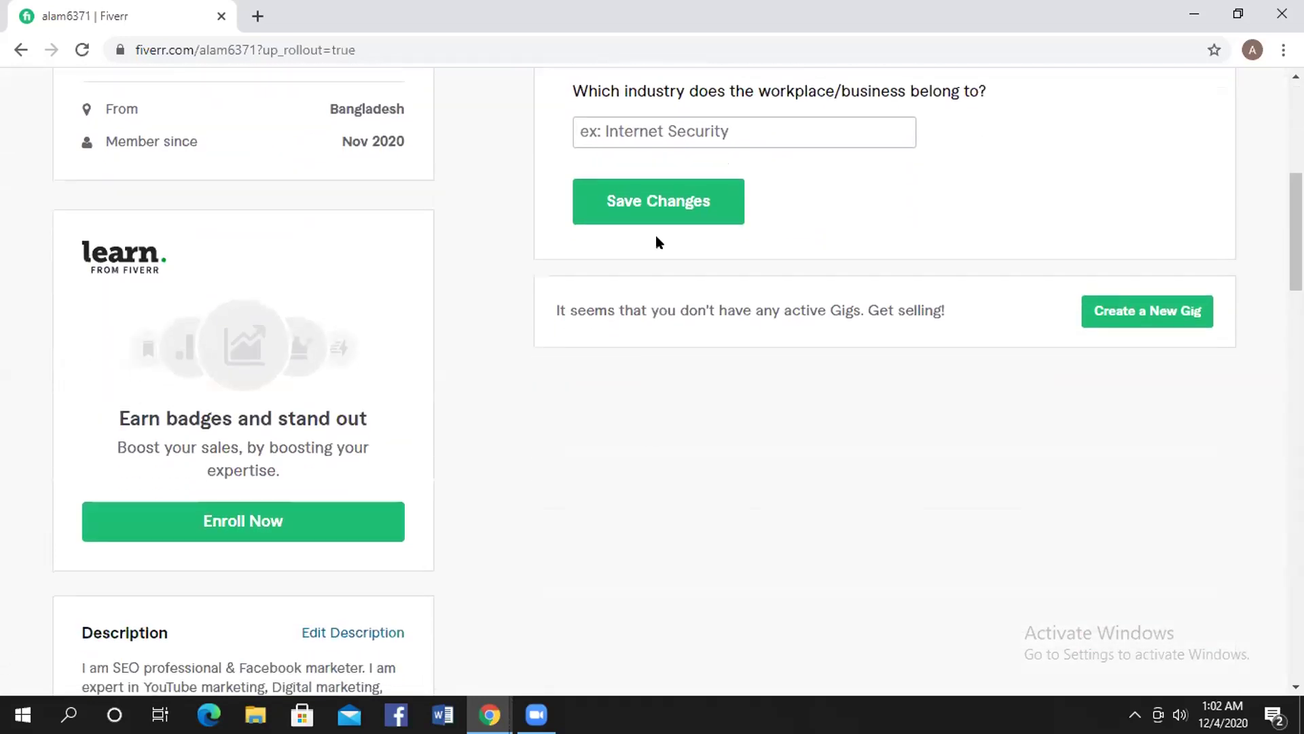
{"action": "scroll", "coordinate": [958, 380], "scroll_direction": "down", "scroll_amount": 10}
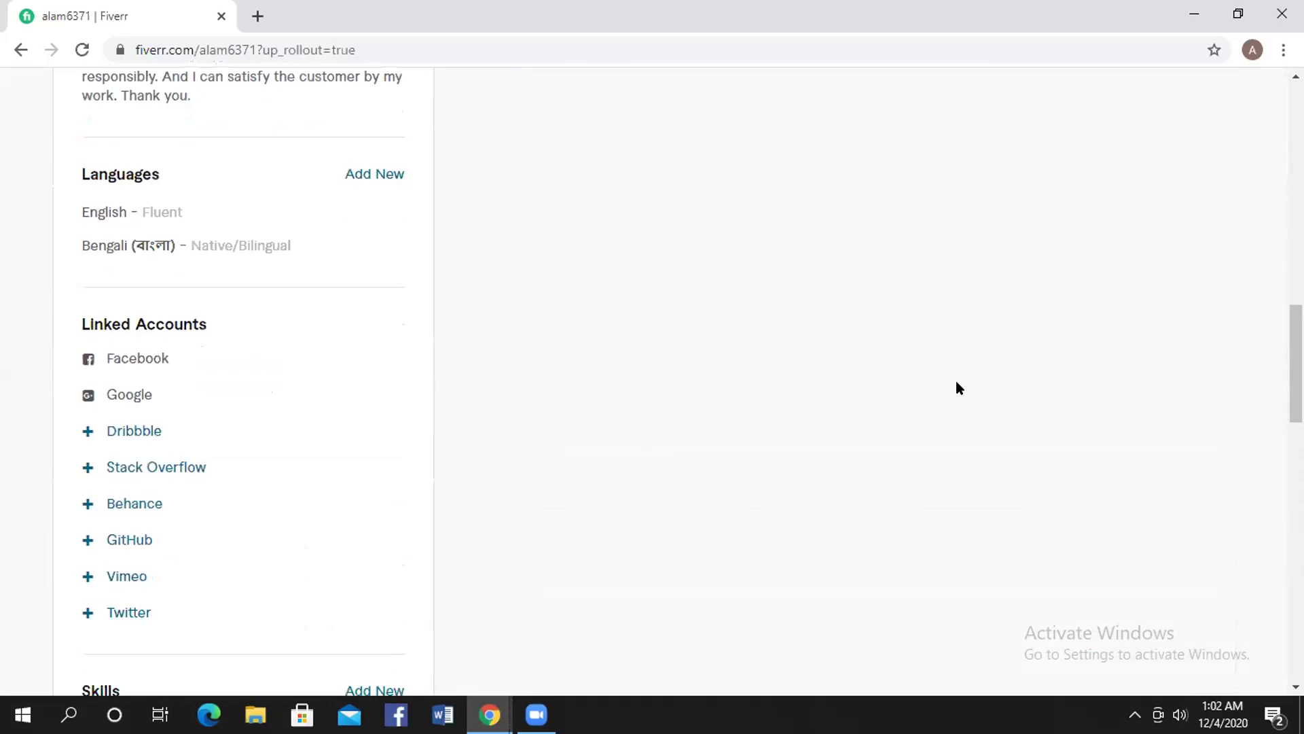
{"action": "scroll", "coordinate": [965, 387], "scroll_direction": "down", "scroll_amount": 5}
Save the private Profile Information form and look over the rest of the page down to the footer
{"action": "scroll", "coordinate": [965, 387], "scroll_direction": "up", "scroll_amount": 15}
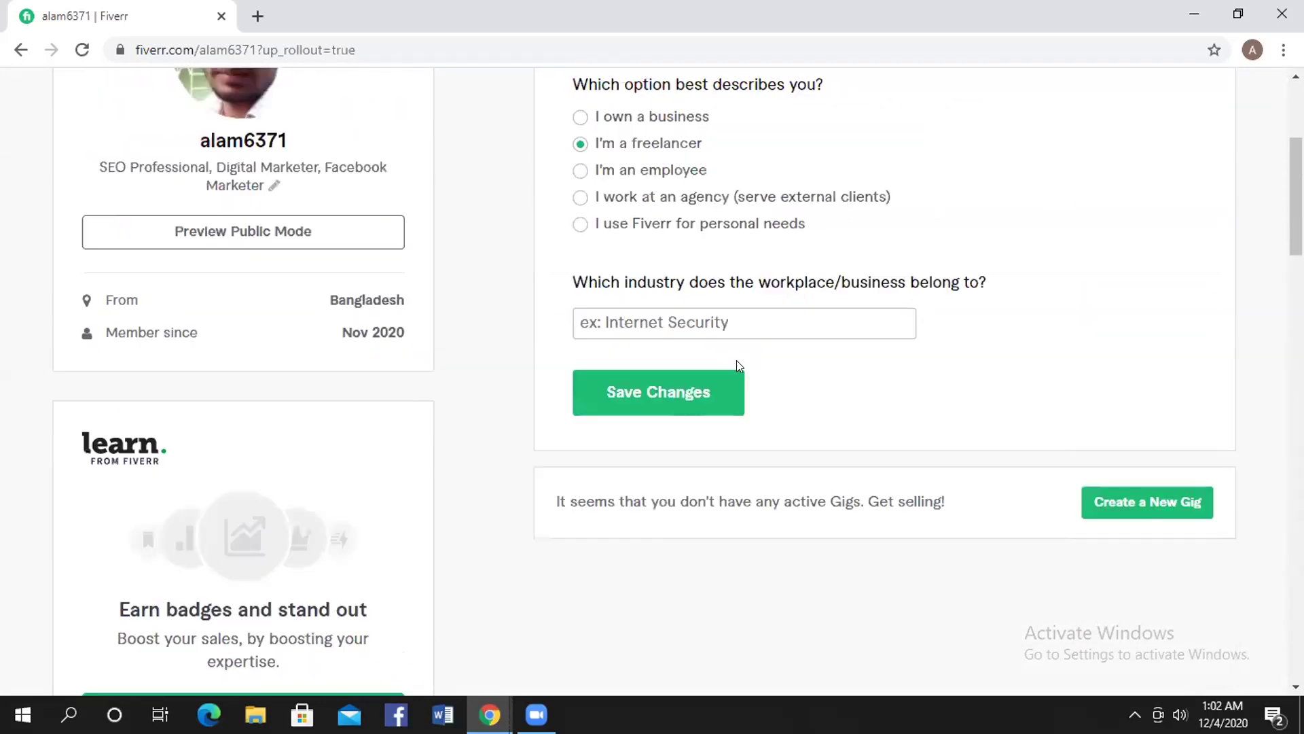
{"action": "left_click", "coordinate": [670, 393]}
{"action": "scroll", "coordinate": [750, 405], "scroll_direction": "down", "scroll_amount": 6}
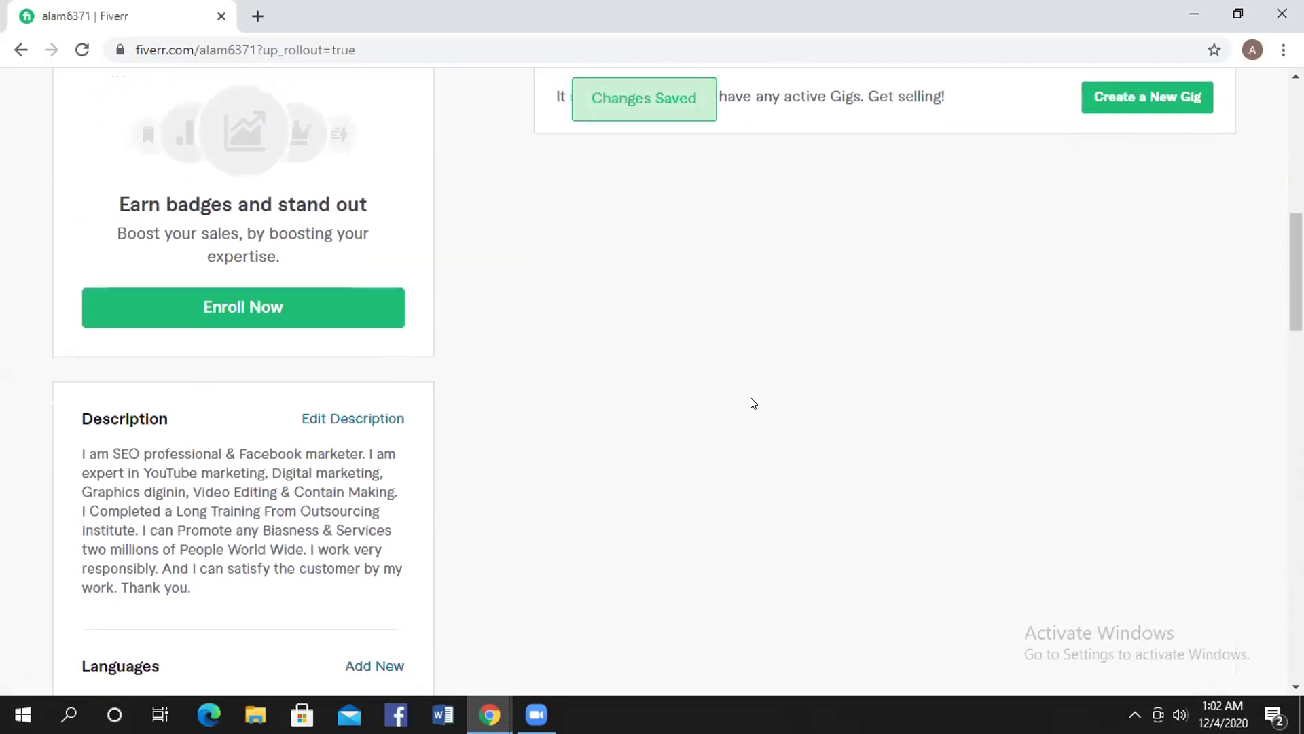
{"action": "scroll", "coordinate": [760, 403], "scroll_direction": "down", "scroll_amount": 15}
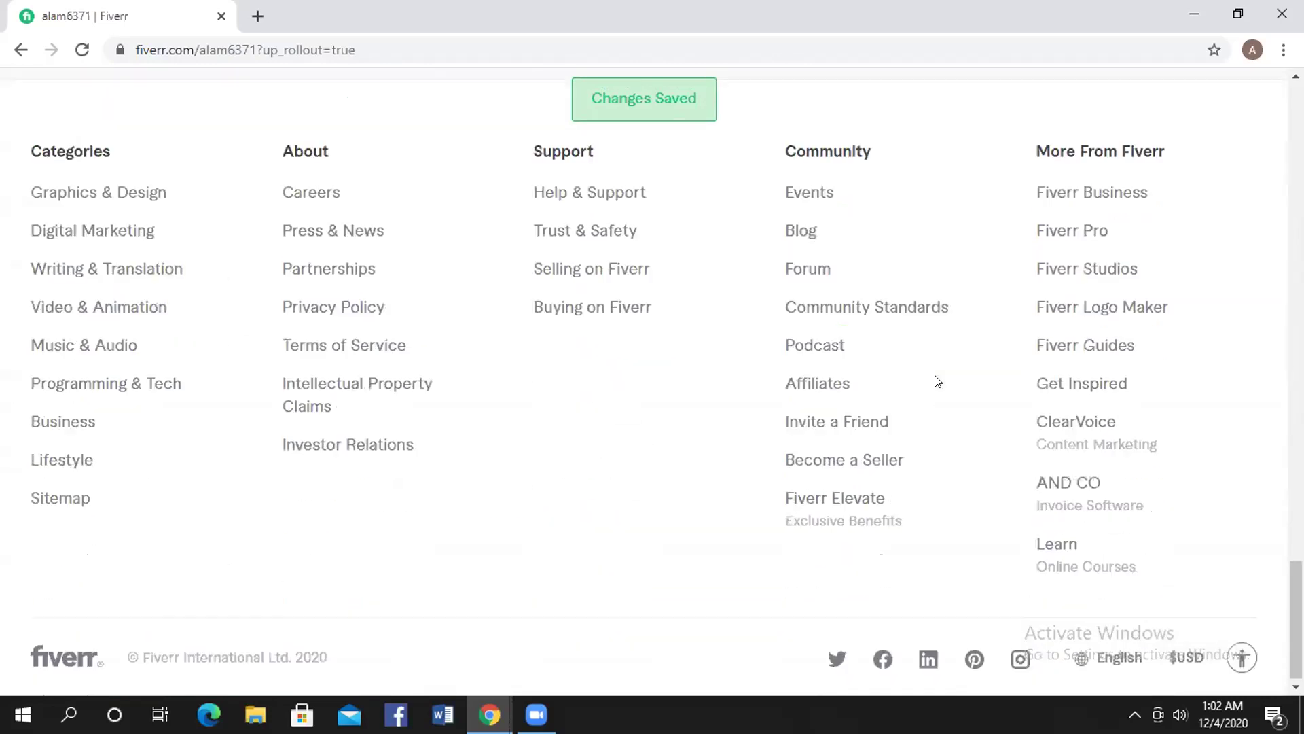